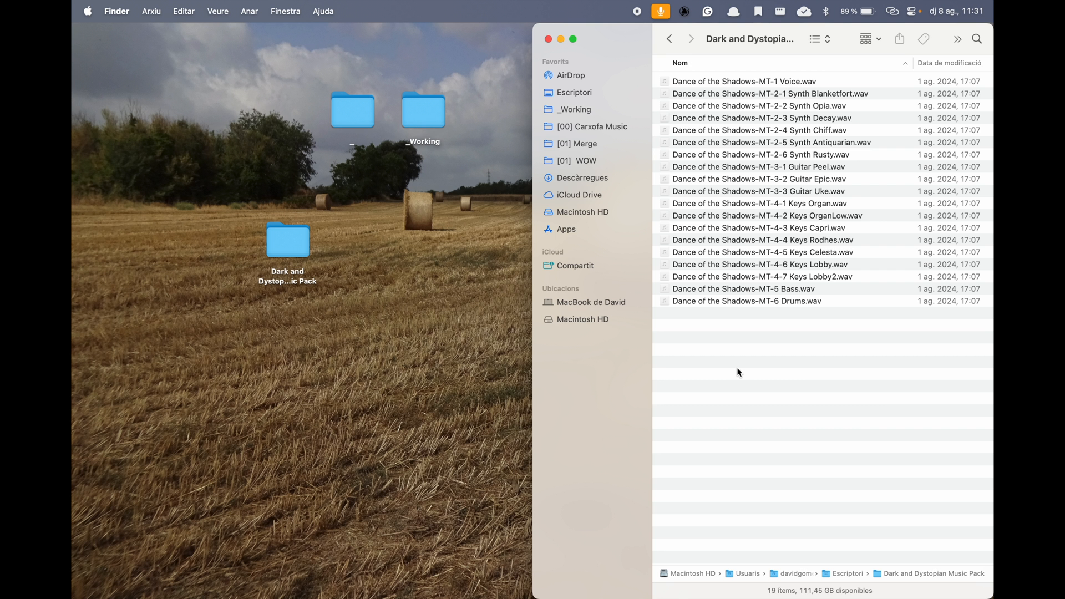
# Launch FMOD Studio and start a new project
pyautogui.press('super+space')
pyautogui.write('fmo')
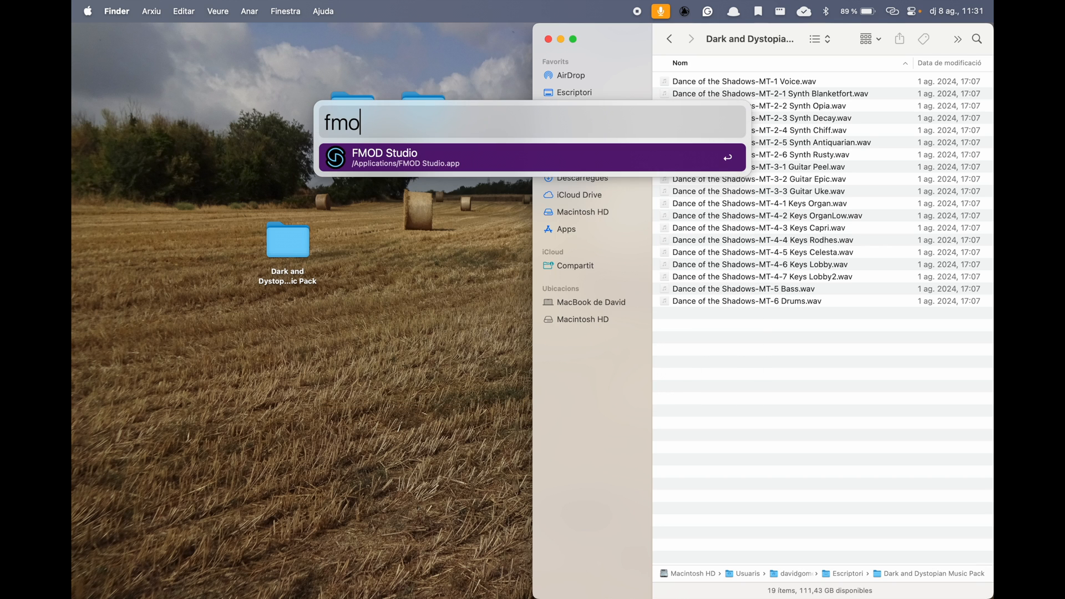
pyautogui.press('Return')
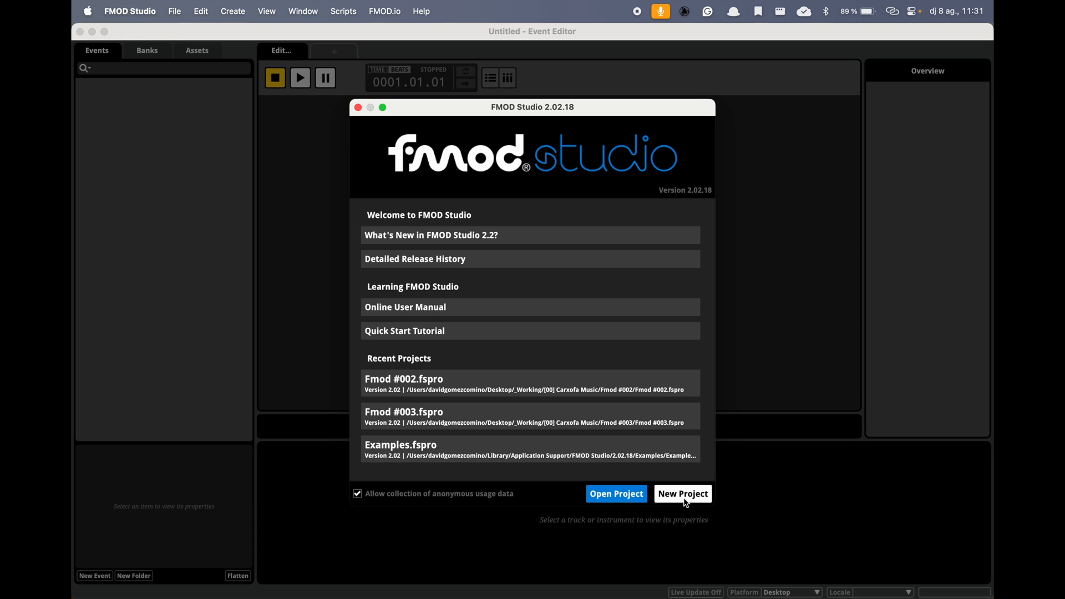
pyautogui.click(686, 499)
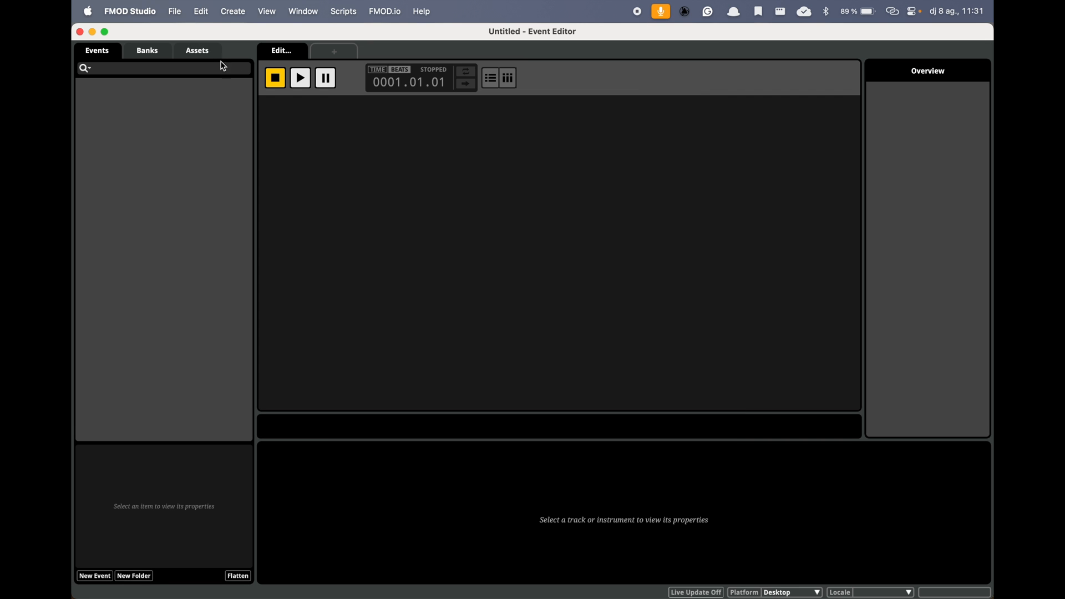
# Import all the Dance of the Shadows WAV stems from the Finder folder into the FMOD Studio project's assets
pyautogui.click(199, 53)
pyautogui.press('super+Tab')
pyautogui.press('super+shift+Tab')
pyautogui.press('super+shift+Tab')
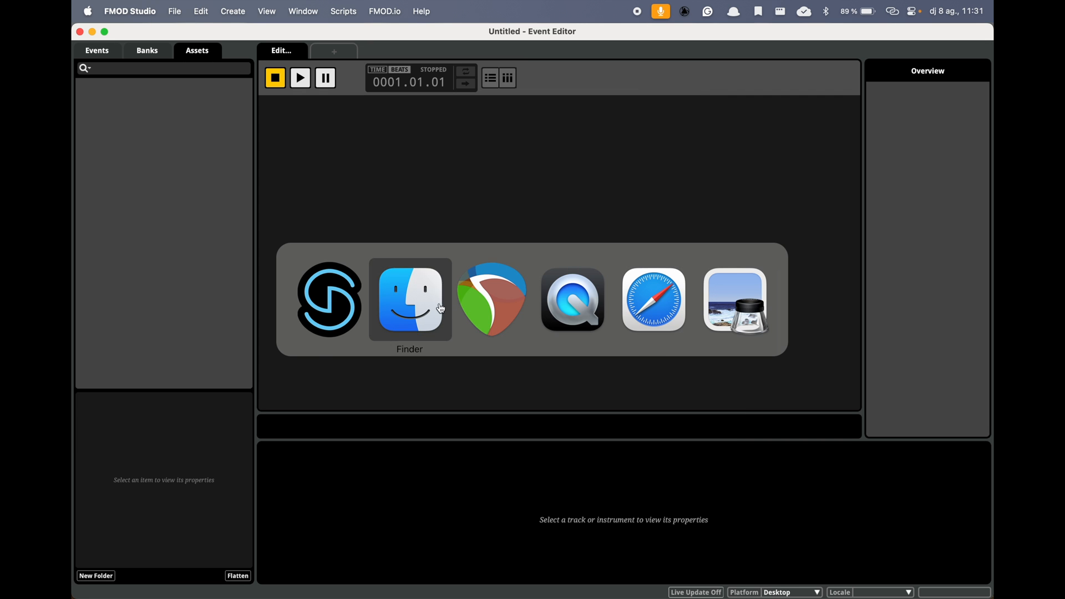
pyautogui.press('super+a')
pyautogui.moveTo(739, 82); pyautogui.dragTo(195, 153)
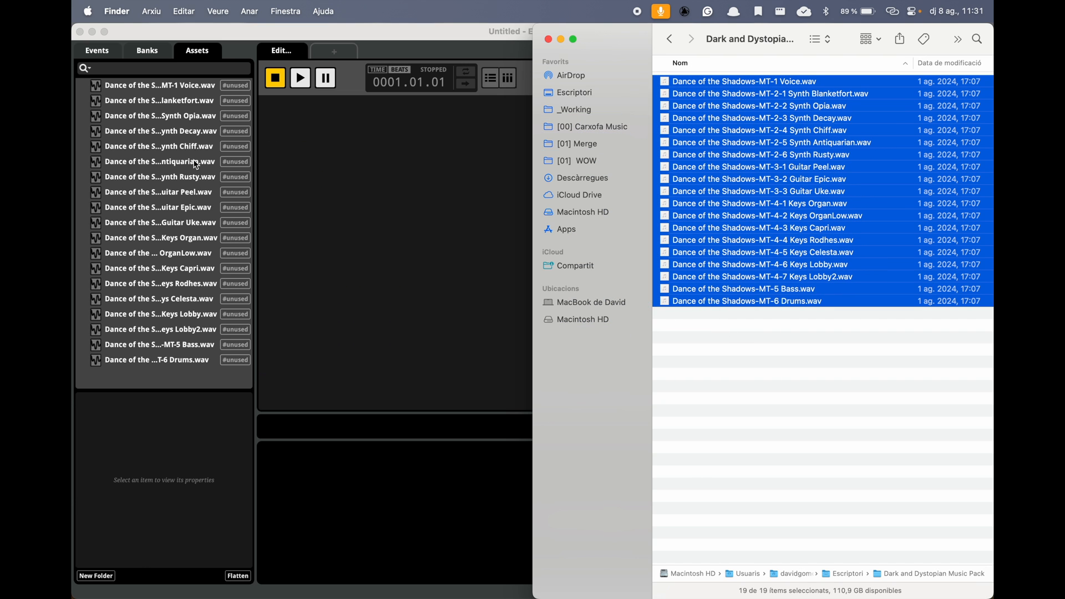
pyautogui.click(195, 147)
# Create one 2D Timeline event from all imported assets, with an instrument per asset
pyautogui.click(163, 90)
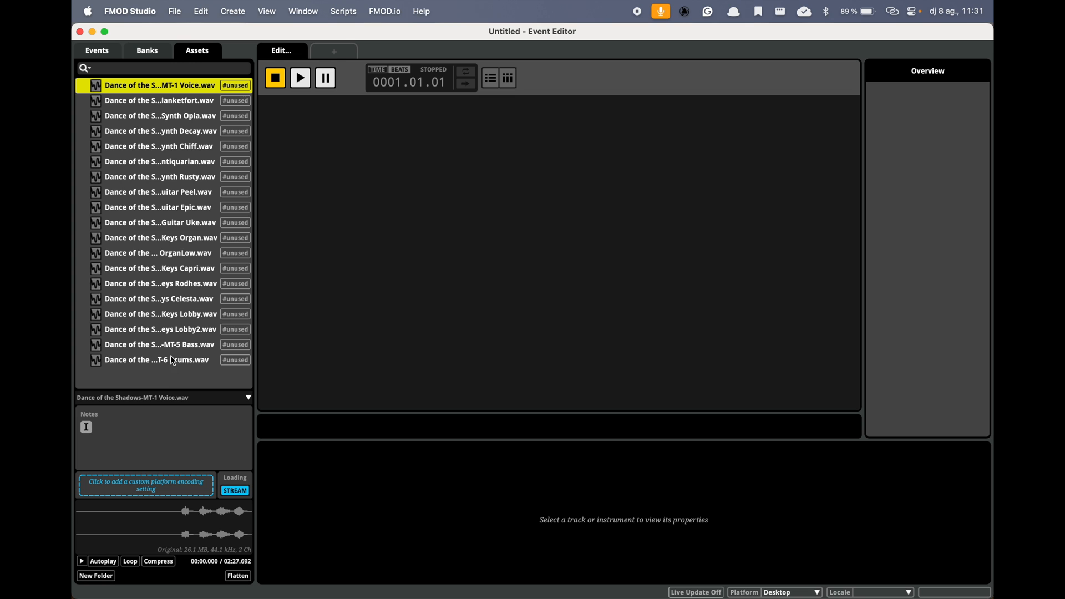
pyautogui.keyDown('shift'); pyautogui.click(173, 361); pyautogui.keyUp('shift')
pyautogui.rightClick(167, 256)
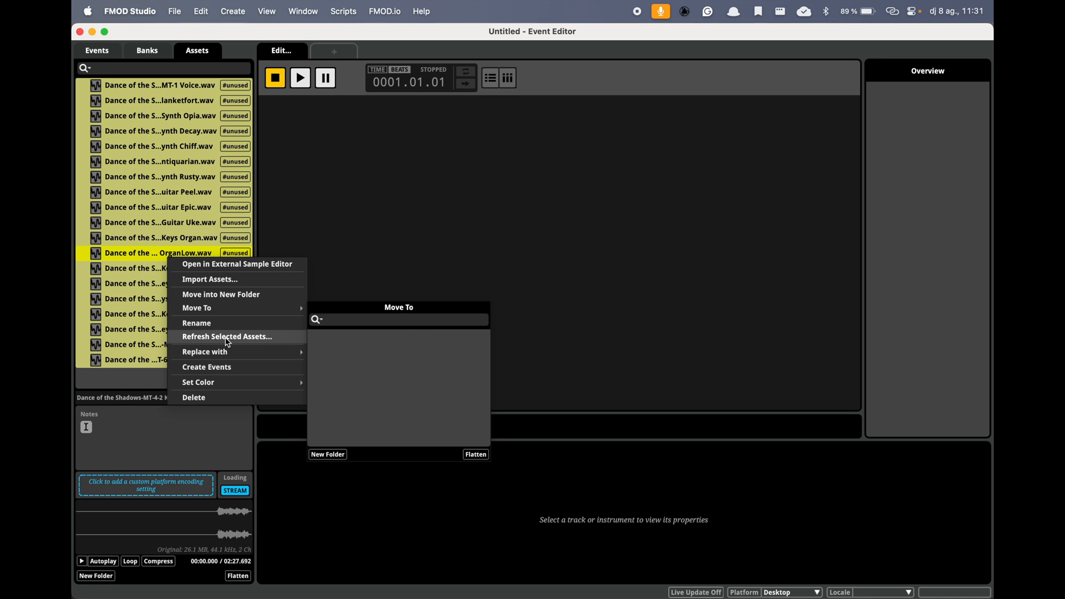
pyautogui.click(228, 369)
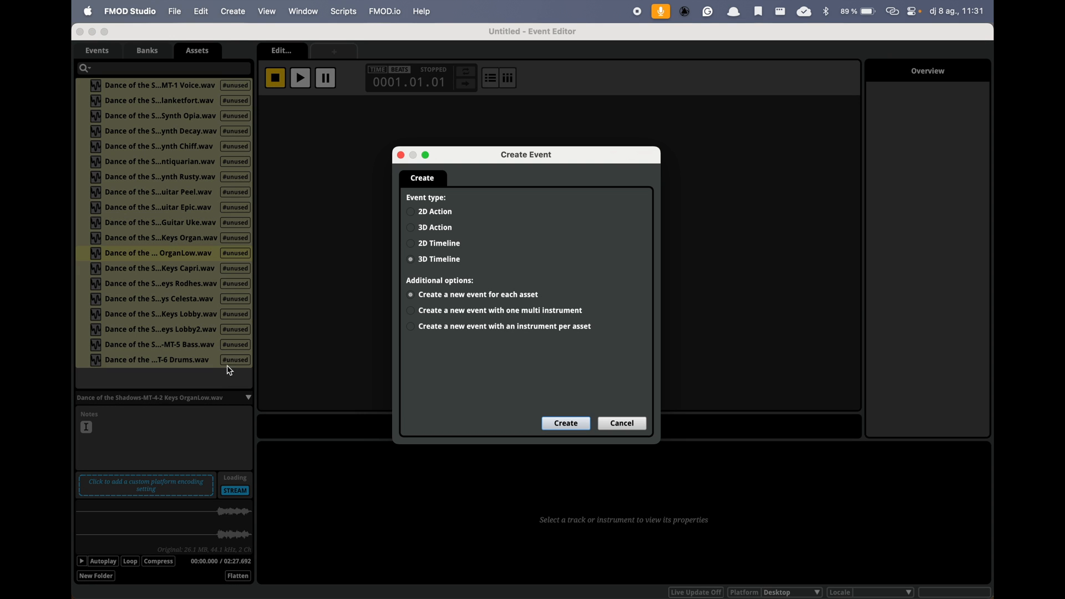
pyautogui.click(430, 326)
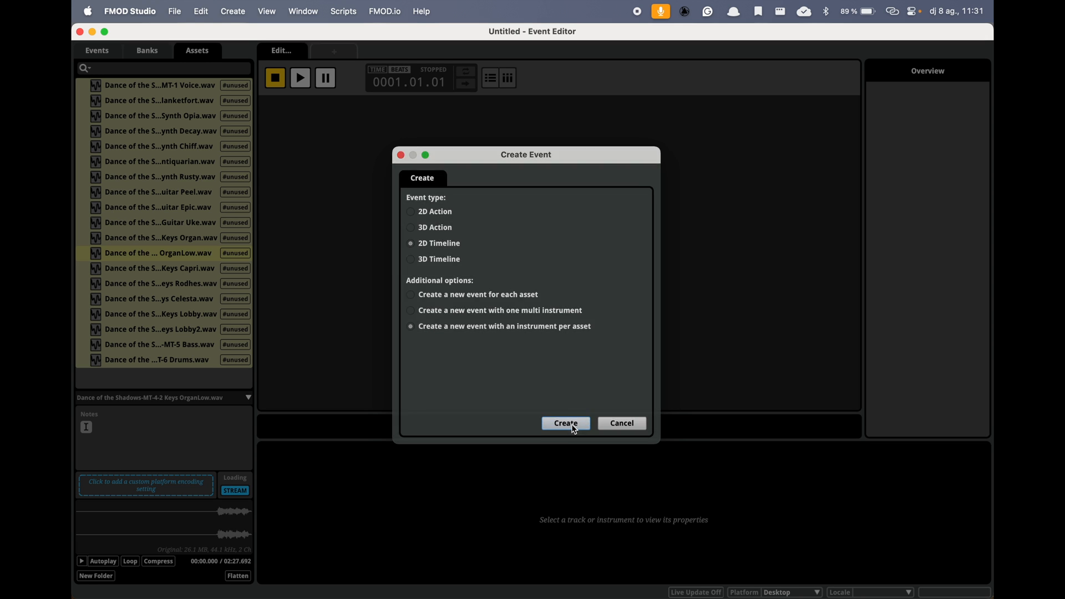
pyautogui.click(566, 424)
# Open the new event and rename it "The Village MUSIC"
pyautogui.click(100, 51)
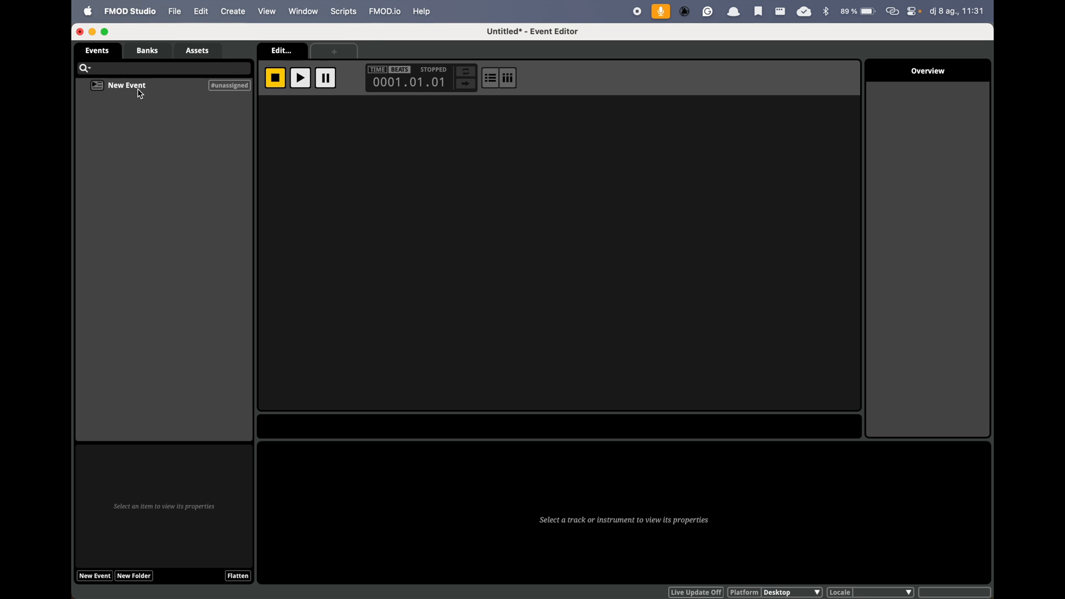
pyautogui.doubleClick(139, 86)
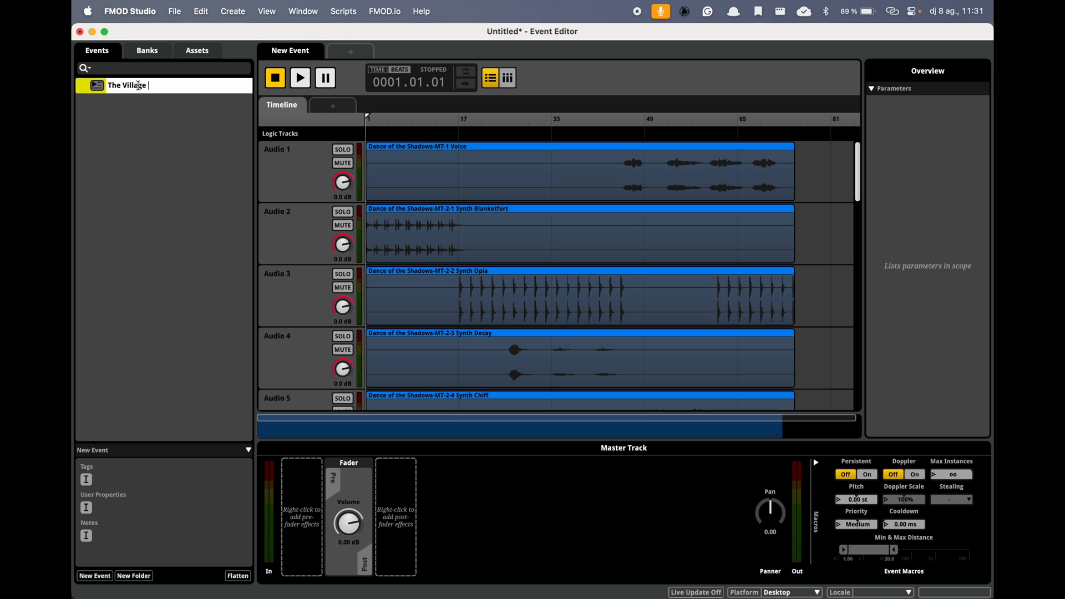
pyautogui.press('Return')
# Set the height of tracks Audio 1 through Audio 19 to Smallest
pyautogui.click(311, 172)
pyautogui.press('Tab')
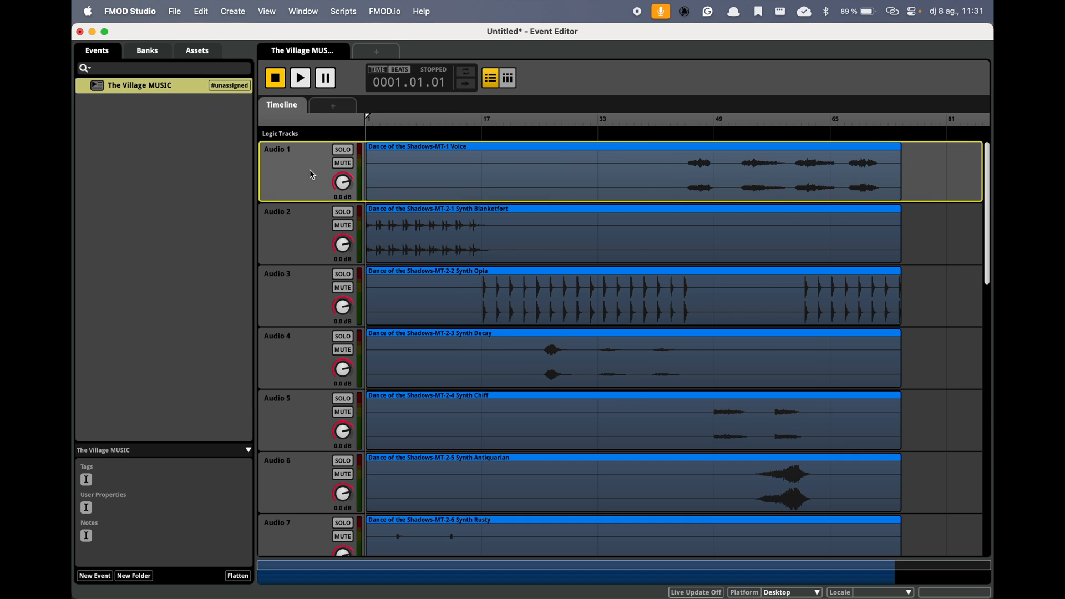
pyautogui.scroll(-14, 311, 172)
pyautogui.keyDown('shift'); pyautogui.click(312, 494); pyautogui.keyUp('shift')
pyautogui.rightClick(312, 494)
pyautogui.moveTo(344, 443)
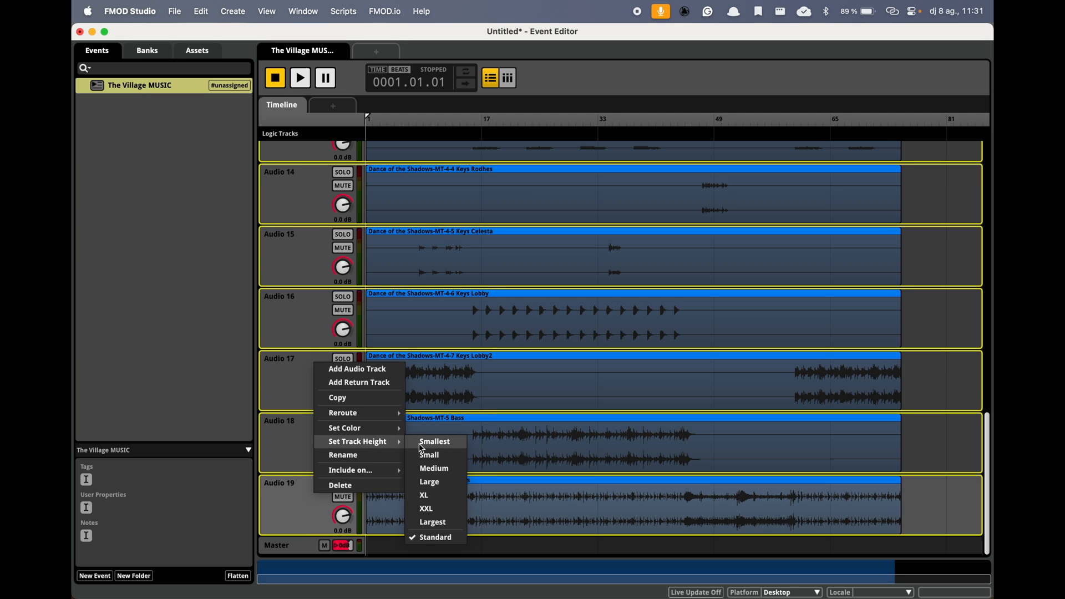
pyautogui.click(423, 442)
# Add a tempo marker of 130 in 4/4 at the start of the timeline
pyautogui.rightClick(370, 139)
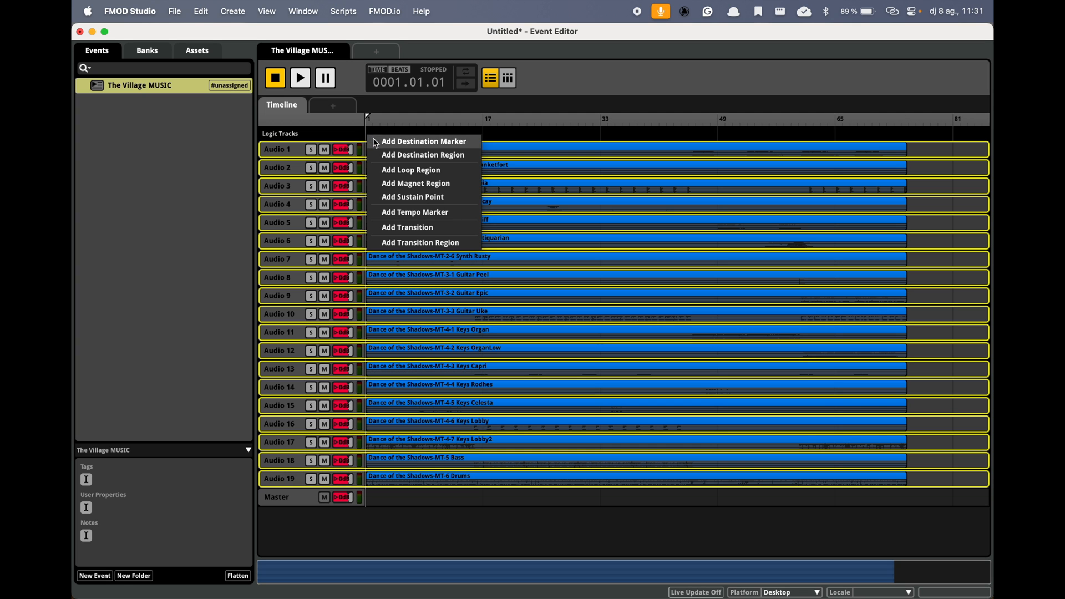
pyautogui.click(422, 212)
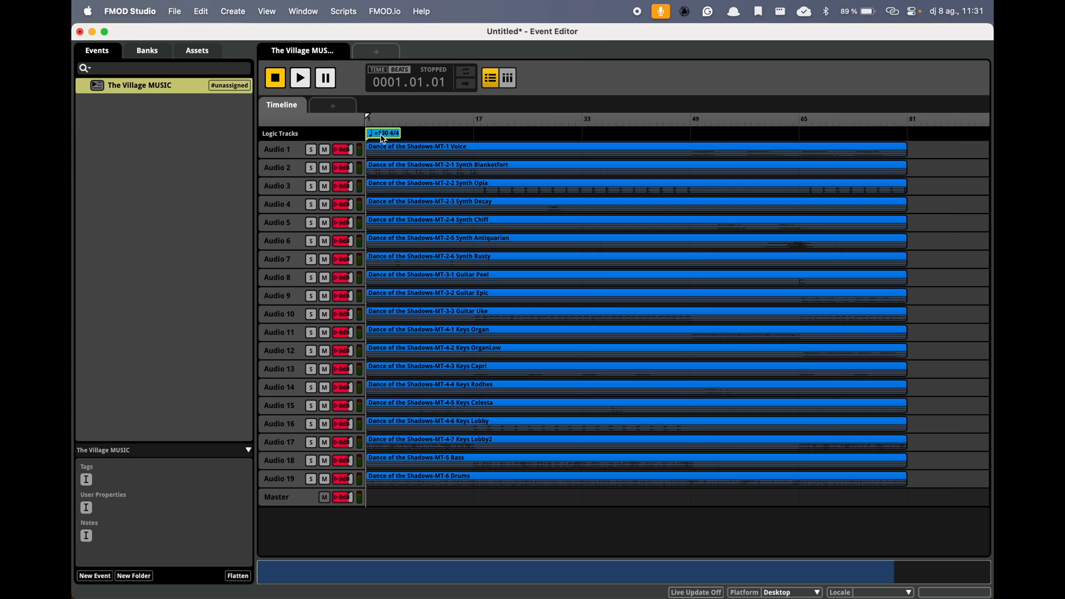
# Play the event from the start and listen to the first part of the song up to about bar 17
pyautogui.press('space')
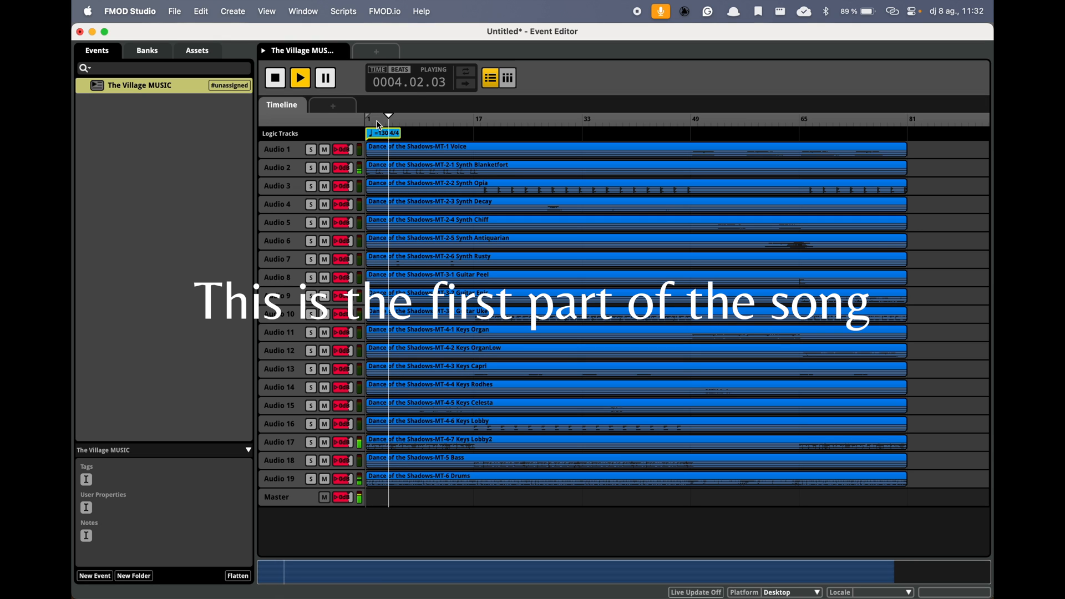
pyautogui.scroll(3, 429, 198)
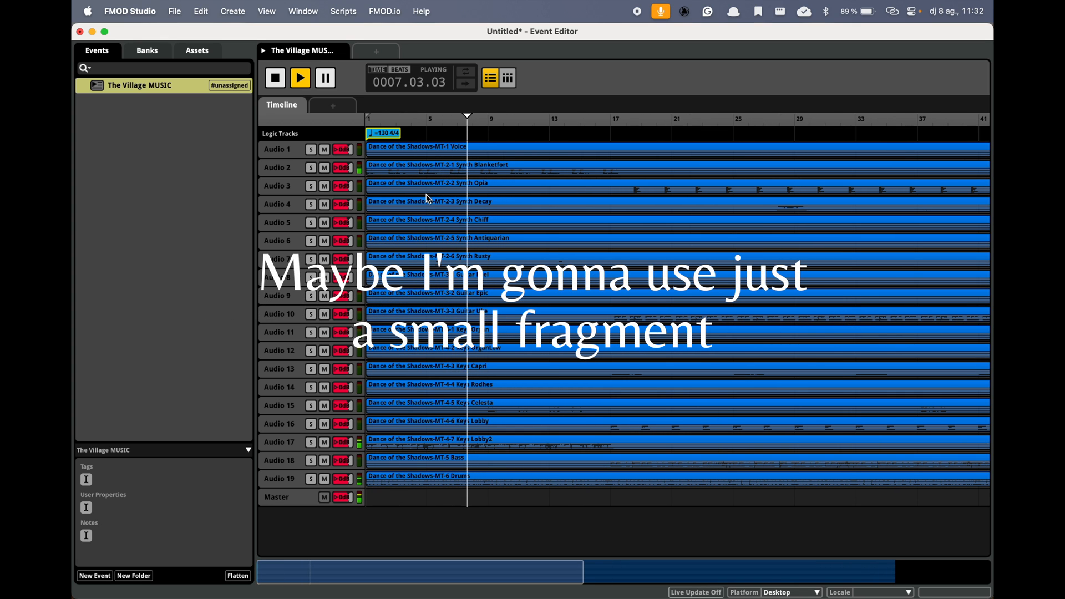
pyautogui.scroll(3, 428, 199)
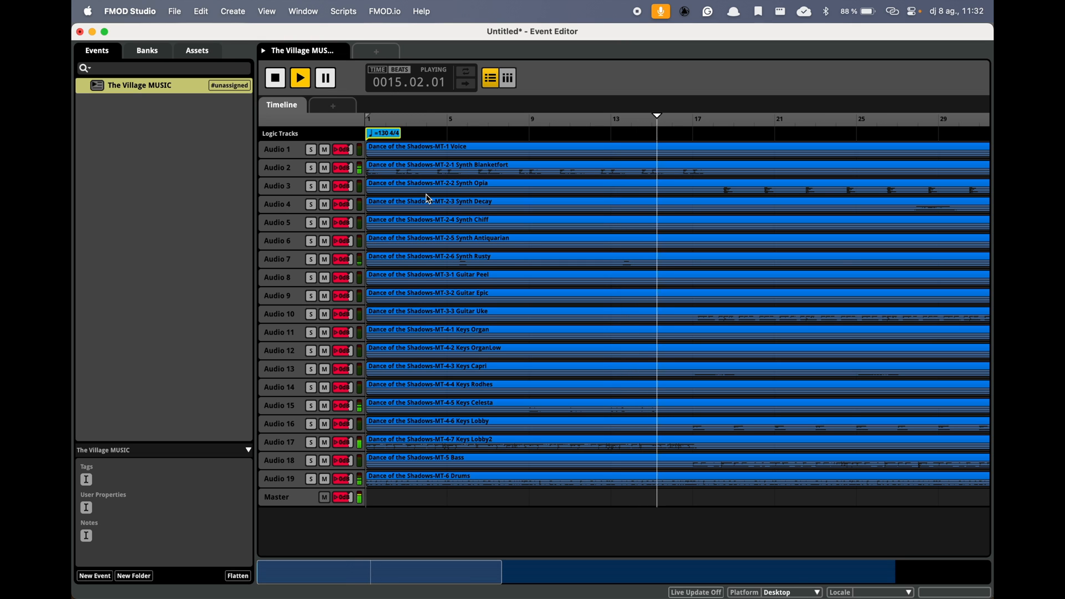
pyautogui.hscroll(3, 428, 198)
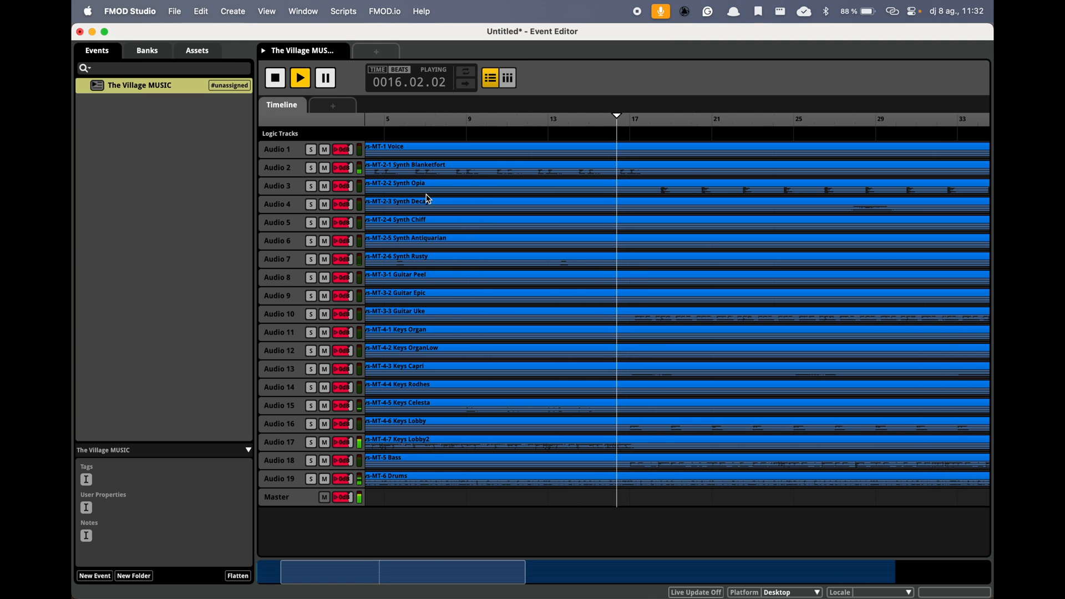
pyautogui.press('space')
# Split the instruments on all 19 audio tracks at bar 17
pyautogui.moveTo(625, 136); pyautogui.dragTo(637, 492)
pyautogui.click(628, 133)
pyautogui.scroll(10, 628, 133)
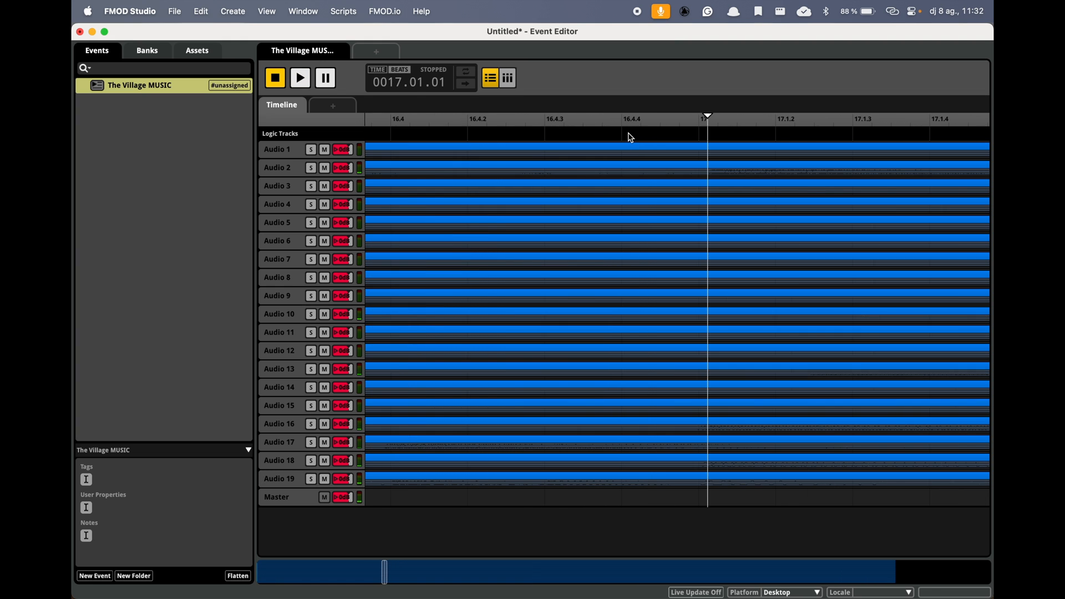
pyautogui.moveTo(701, 138); pyautogui.dragTo(716, 495)
pyautogui.rightClick(700, 463)
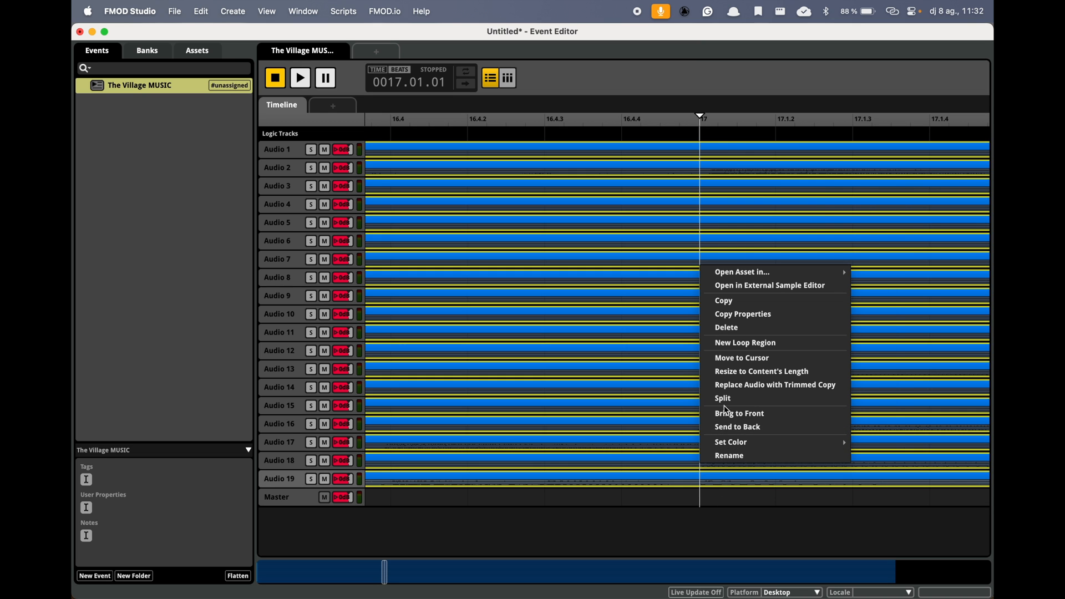
pyautogui.click(728, 399)
pyautogui.hscroll(5, 725, 402)
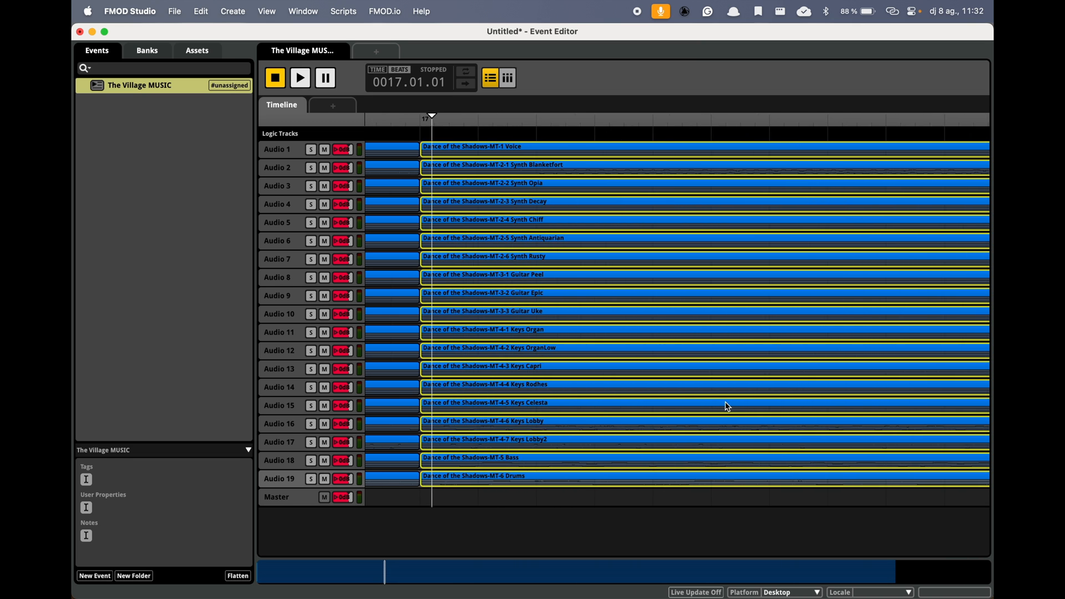
pyautogui.hscroll(-5, 725, 402)
# Split the instruments on all audio tracks at bar 13
pyautogui.scroll(-10, 725, 408)
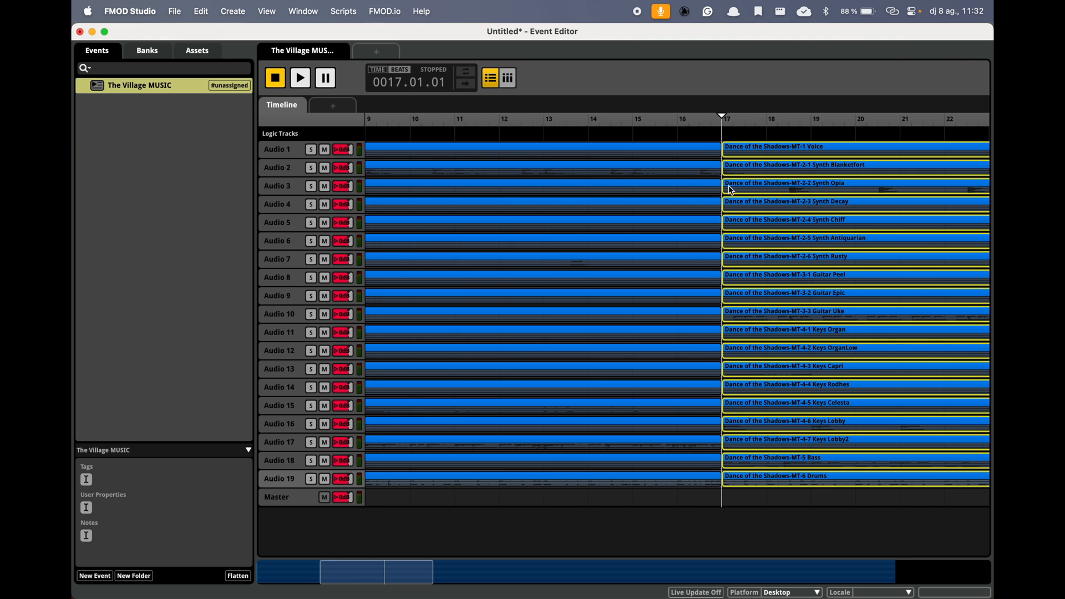
pyautogui.click(547, 136)
pyautogui.scroll(6, 547, 136)
pyautogui.moveTo(539, 136); pyautogui.dragTo(579, 519)
pyautogui.rightClick(534, 455)
pyautogui.click(571, 397)
pyautogui.scroll(3, 524, 300)
# Delete the instruments before bar 13 on all tracks and move the remaining ones to the start of the timeline
pyautogui.scroll(-10, 522, 299)
pyautogui.moveTo(461, 134); pyautogui.dragTo(483, 501)
pyautogui.press('Delete')
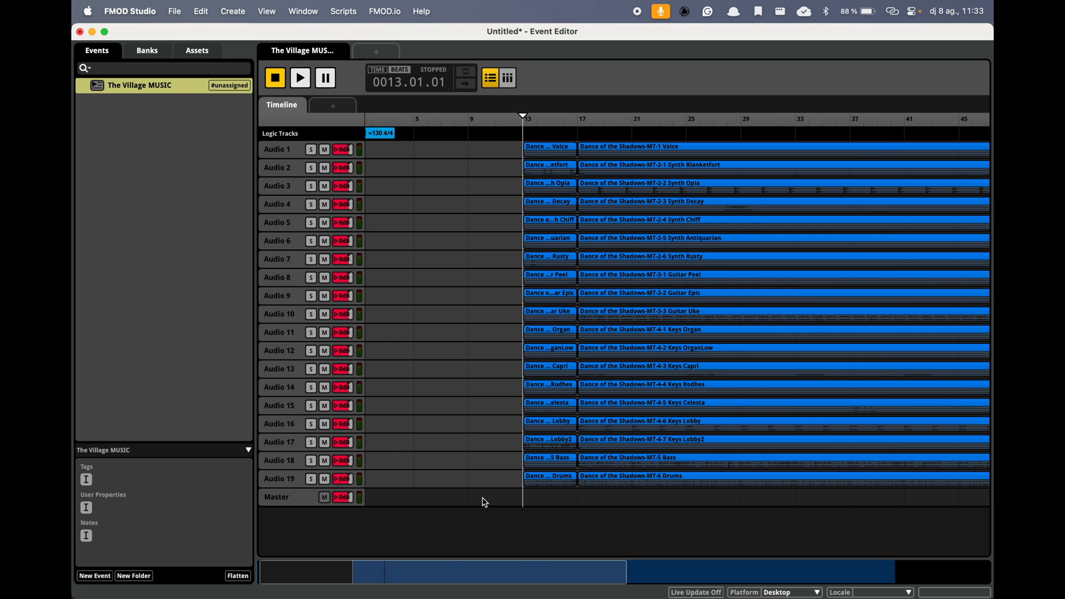
pyautogui.press('super+a')
pyautogui.moveTo(550, 152); pyautogui.dragTo(393, 151)
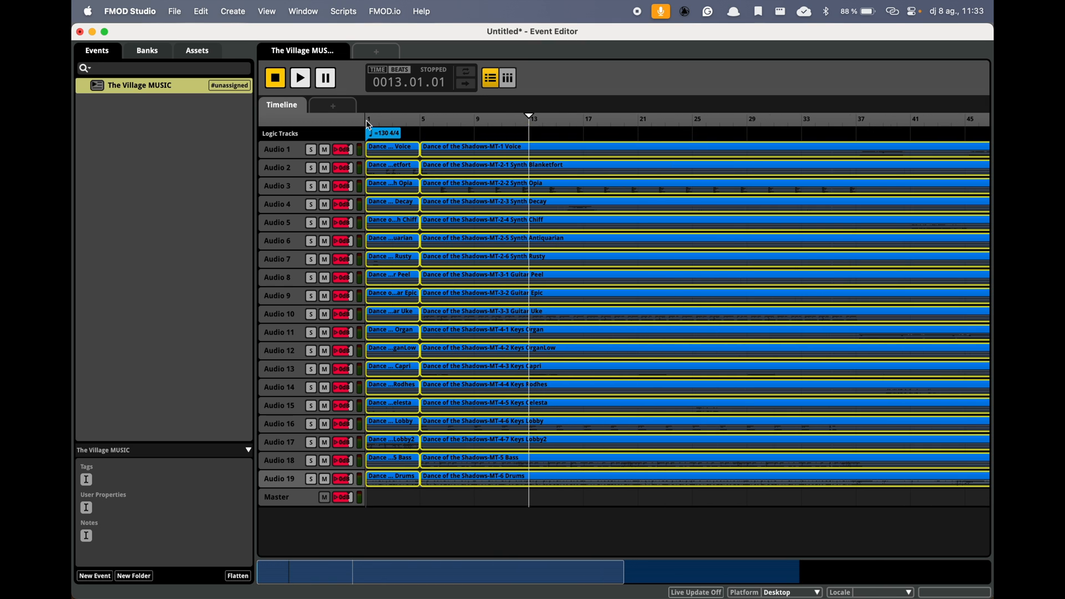
# Add a destination marker named "The Village" at bar 5 and one named "Intro" at bar 1
pyautogui.rightClick(422, 134)
pyautogui.click(441, 142)
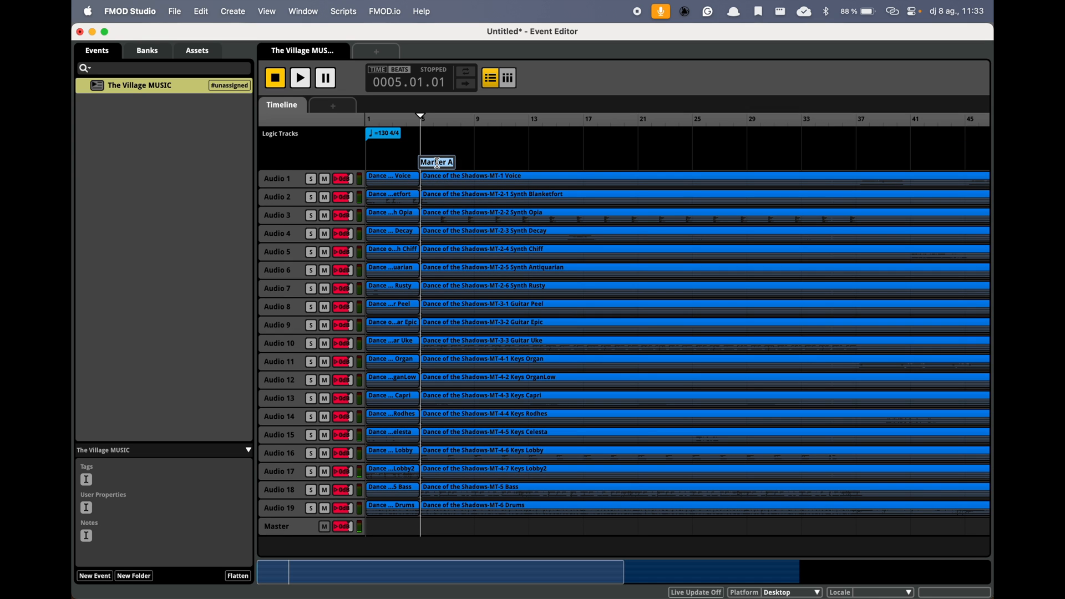
pyautogui.rightClick(370, 168)
pyautogui.click(381, 170)
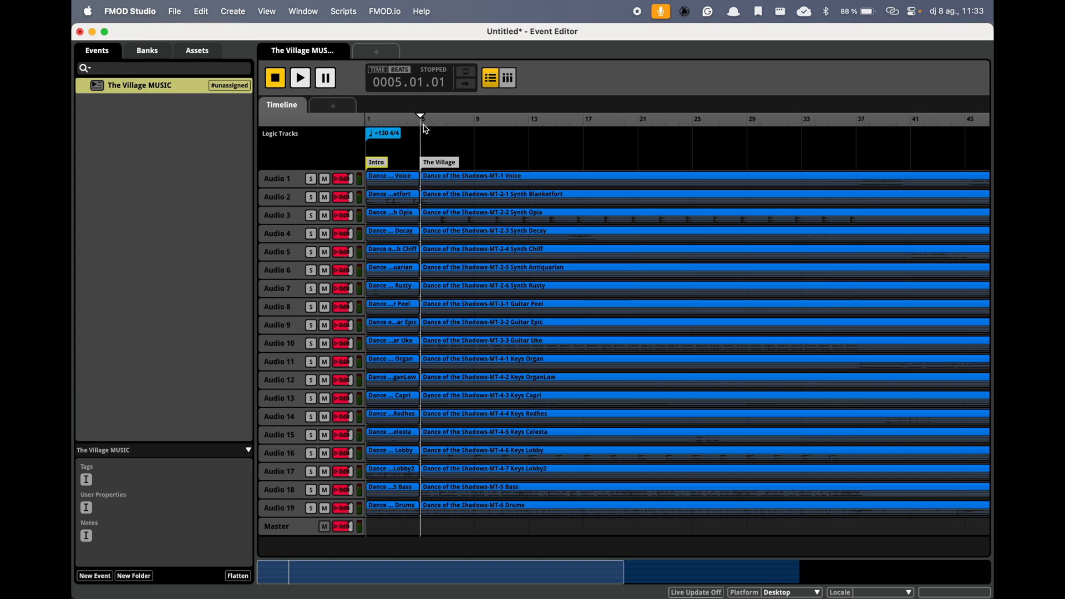
# Play the music from bar 5 and listen for the end of the village section near bar 37
pyautogui.press('space')
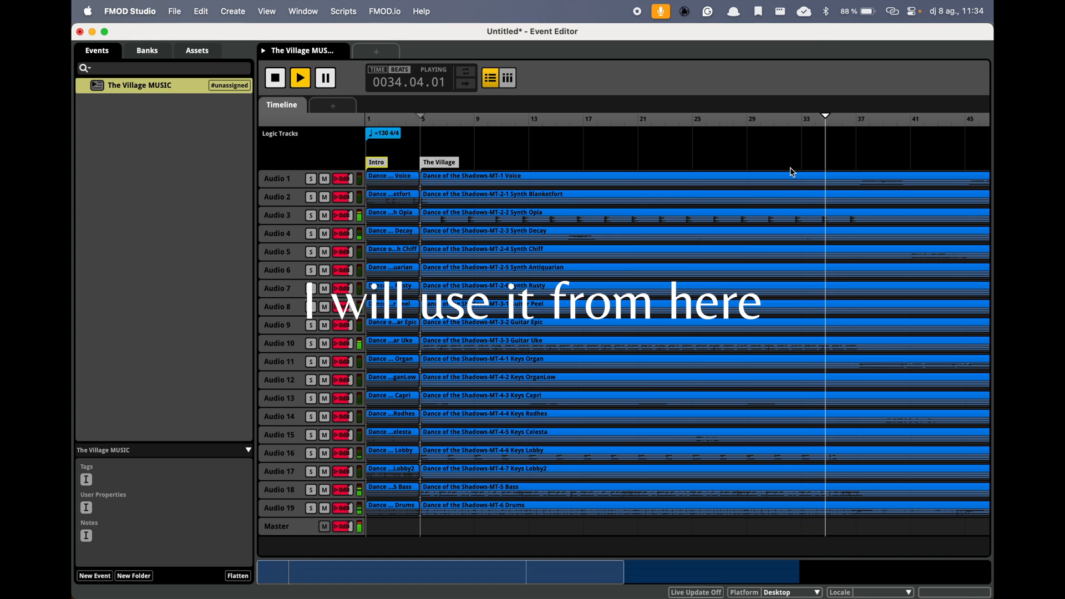
pyautogui.hscroll(3, 794, 173)
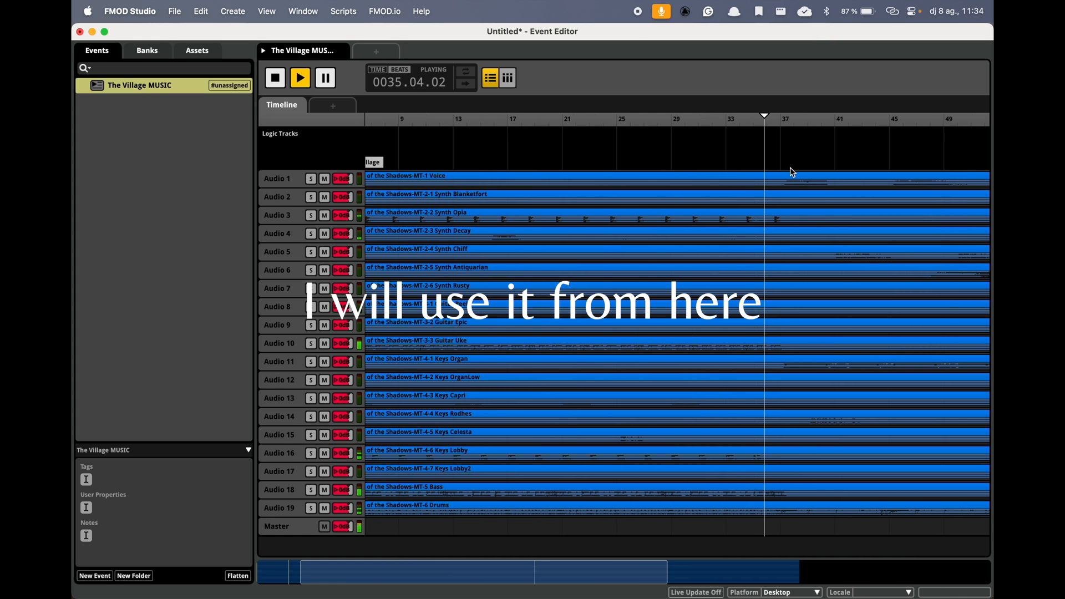
pyautogui.hscroll(10, 794, 173)
pyautogui.hscroll(-10, 791, 169)
pyautogui.press('space')
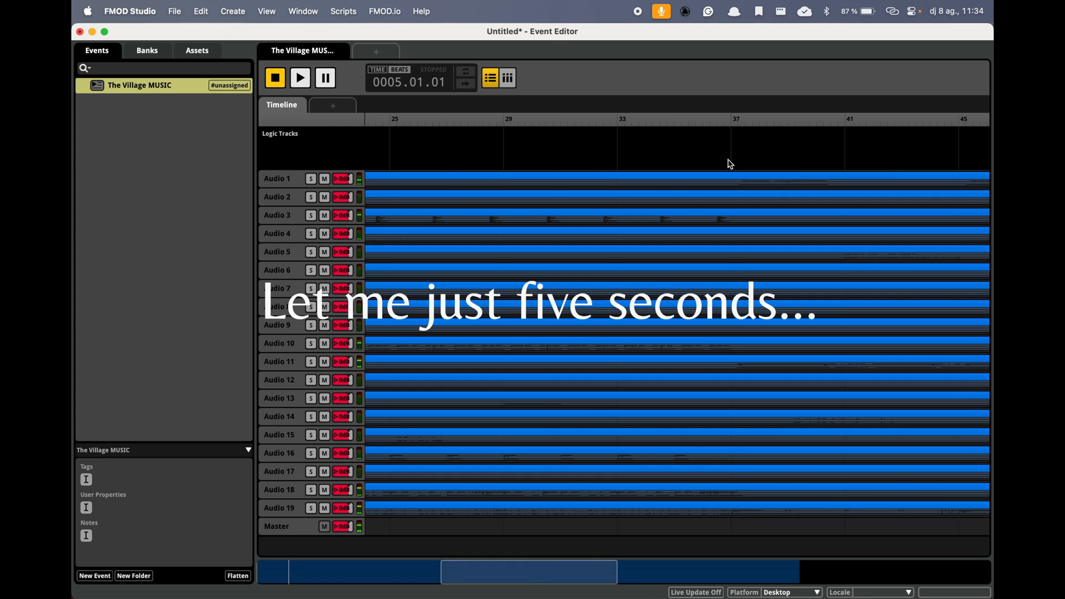
# Split the instruments on all audio tracks at bar 37
pyautogui.moveTo(731, 161); pyautogui.dragTo(377, 527)
pyautogui.click(733, 123)
pyautogui.scroll(-5, 763, 182)
pyautogui.scroll(8, 764, 182)
pyautogui.hscroll(-8, 764, 182)
pyautogui.scroll(8, 763, 182)
pyautogui.hscroll(-4, 763, 182)
pyautogui.rightClick(497, 177)
pyautogui.click(545, 312)
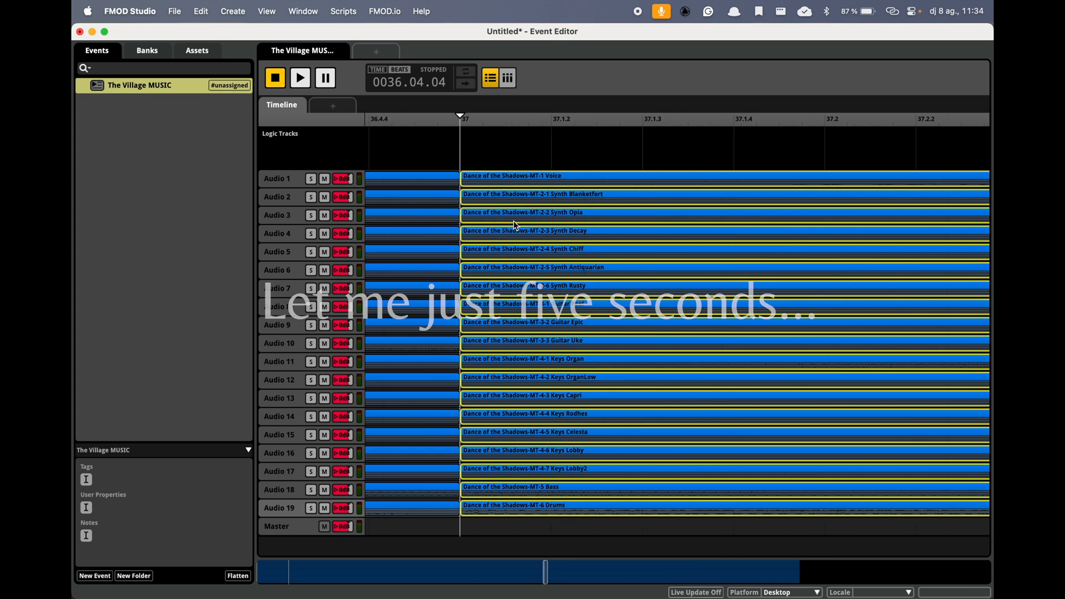
# Split the instruments on all audio tracks at bar 21
pyautogui.scroll(-6, 515, 226)
pyautogui.scroll(5, 515, 226)
pyautogui.scroll(-6, 515, 226)
pyautogui.hscroll(-8, 515, 226)
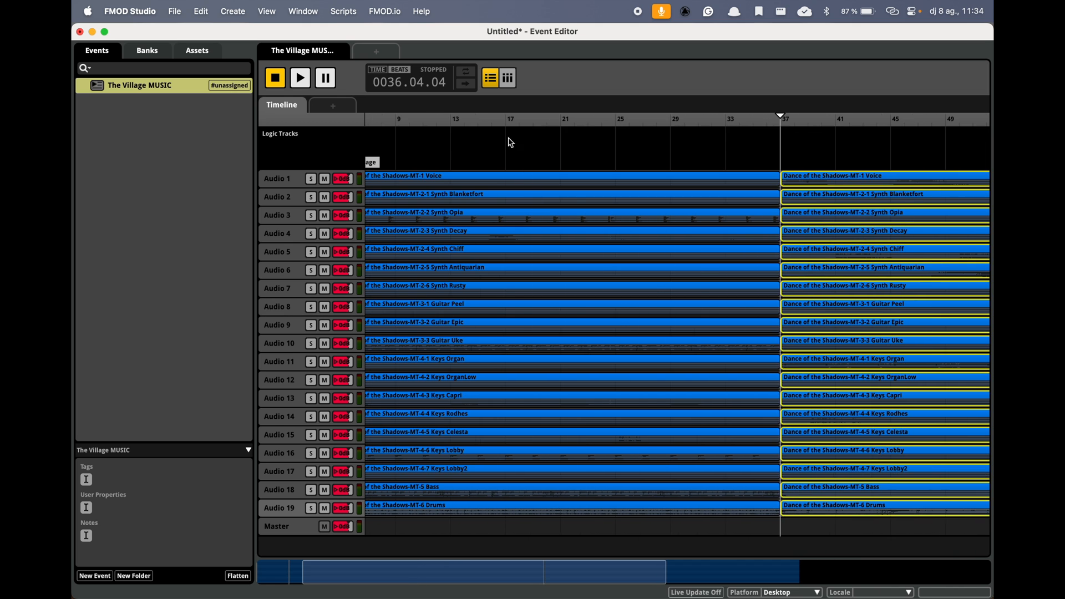
pyautogui.click(562, 121)
pyautogui.moveTo(577, 154); pyautogui.dragTo(578, 551)
pyautogui.scroll(12, 561, 207)
pyautogui.rightClick(680, 176)
pyautogui.click(722, 308)
pyautogui.scroll(3, 595, 180)
pyautogui.scroll(-8, 601, 169)
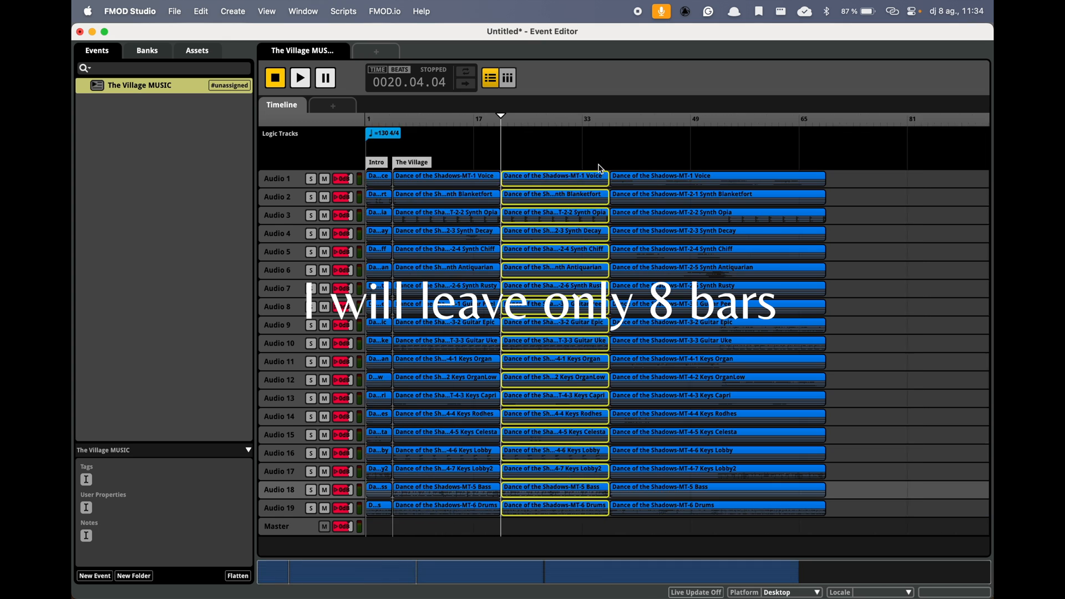
# Delete the bar 5 to 21 segment on all tracks and move the following segments back to start at bar 5
pyautogui.scroll(1, 601, 169)
pyautogui.moveTo(426, 161); pyautogui.dragTo(488, 508)
pyautogui.press('Delete')
pyautogui.moveTo(488, 158); pyautogui.dragTo(740, 502)
pyautogui.moveTo(526, 191); pyautogui.dragTo(412, 190)
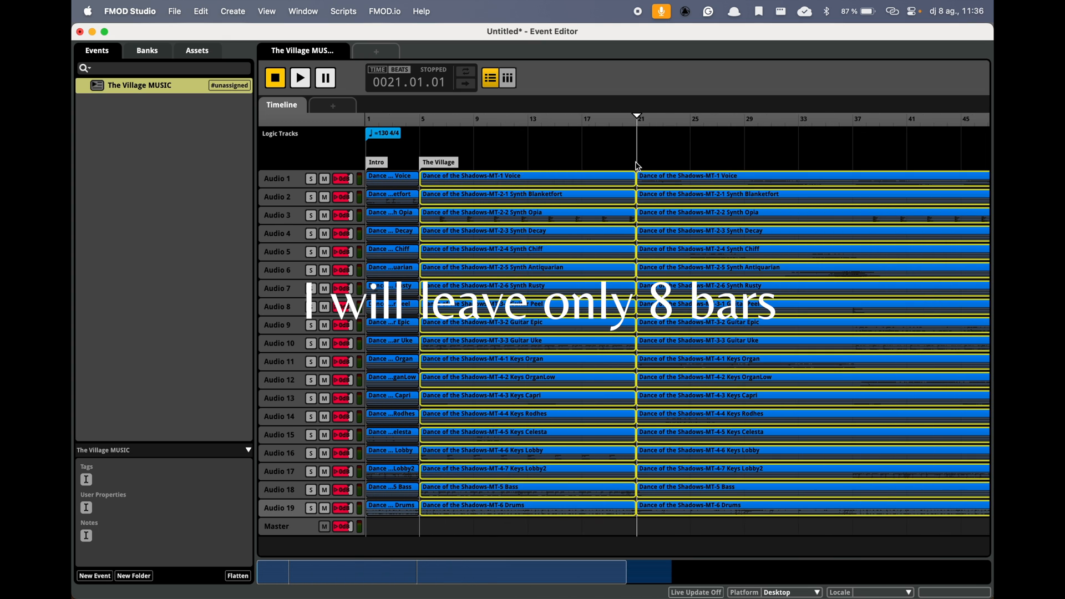
# Add a destination marker named The Avenue at bar 21 and play the music from it
pyautogui.rightClick(639, 167)
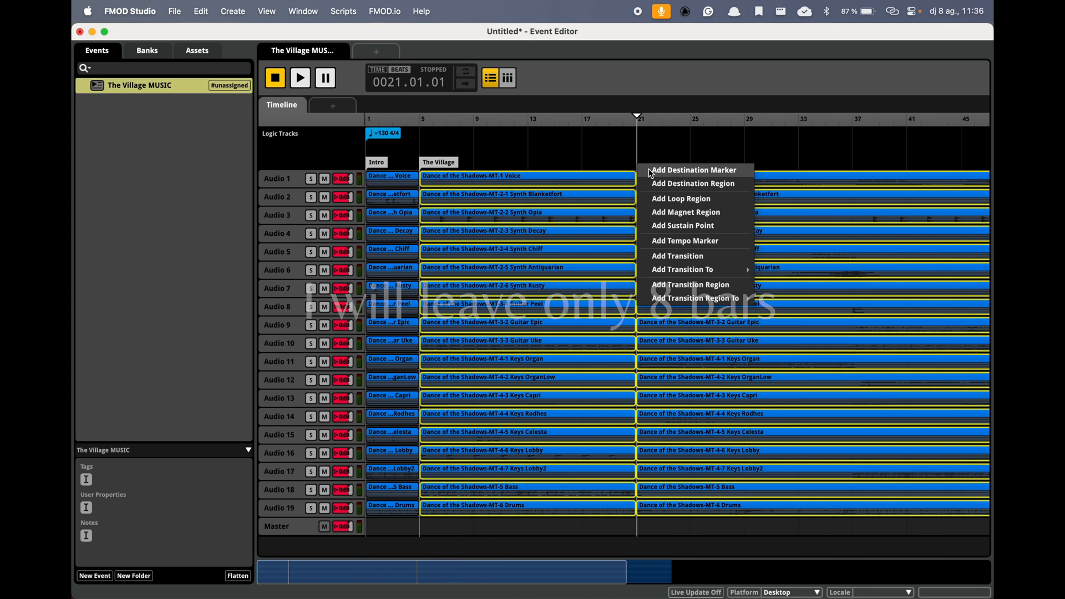
pyautogui.click(650, 168)
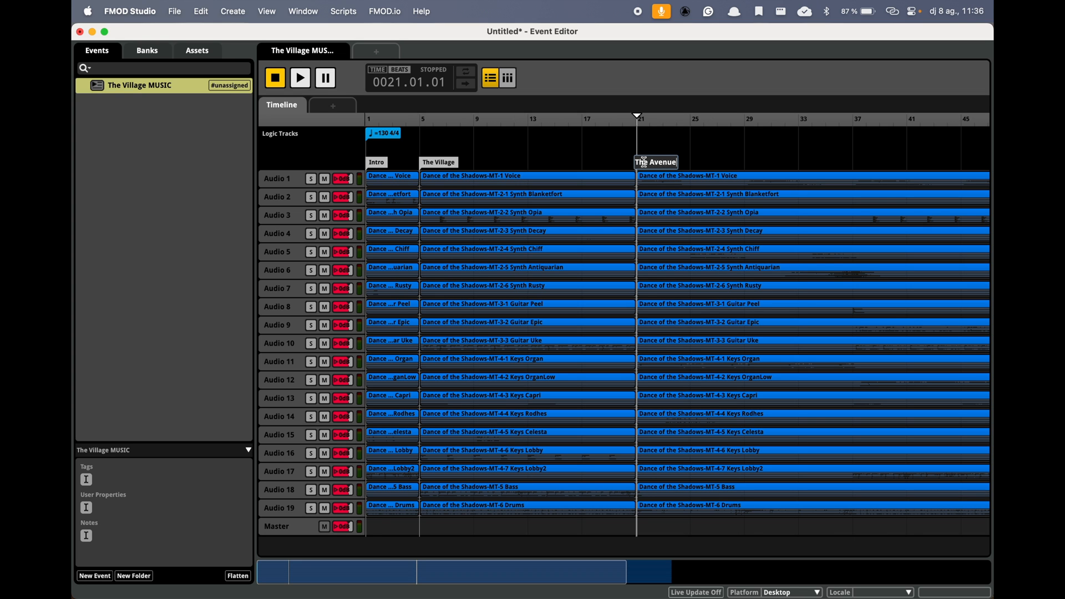
pyautogui.hscroll(5, 647, 166)
pyautogui.press('space')
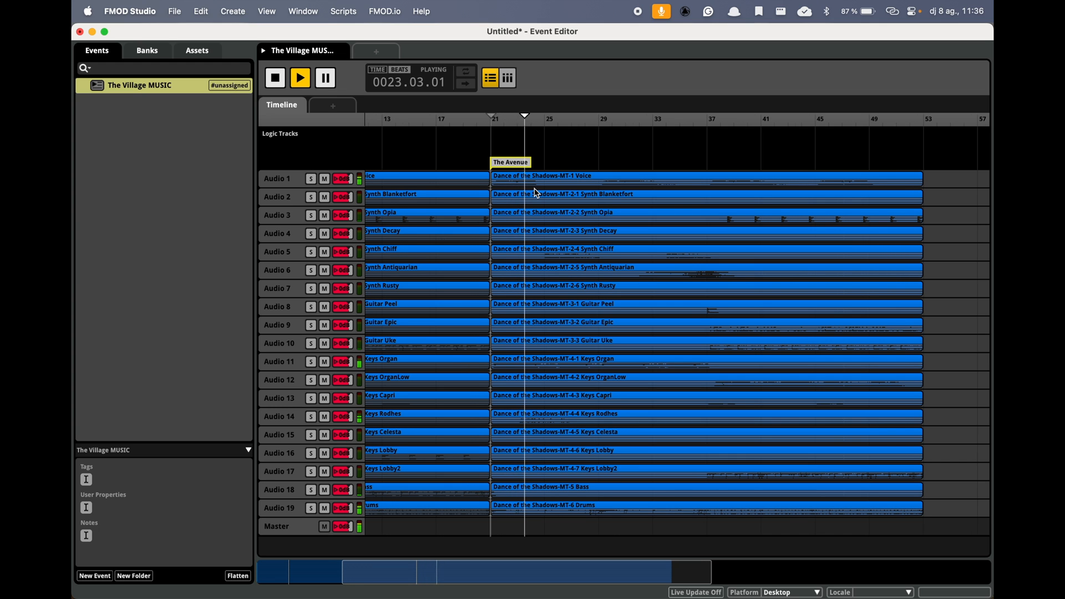
pyautogui.hscroll(2, 538, 194)
# Split the Avenue section's instruments on all audio tracks at bar 29
pyautogui.moveTo(545, 158); pyautogui.dragTo(552, 536)
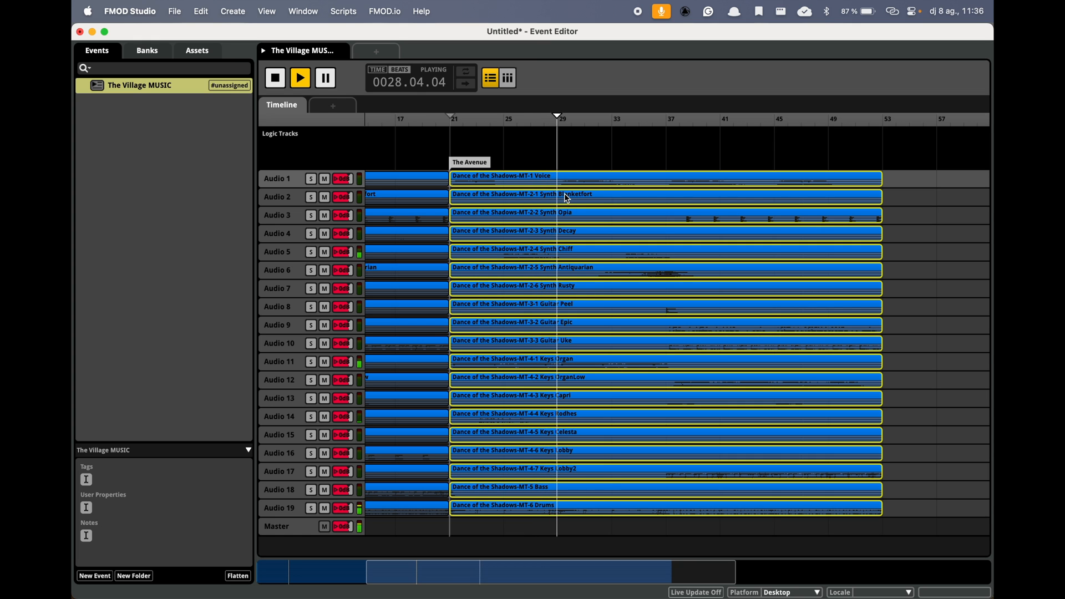
pyautogui.press('space')
pyautogui.scroll(5, 563, 185)
pyautogui.scroll(-4, 562, 184)
pyautogui.click(552, 120)
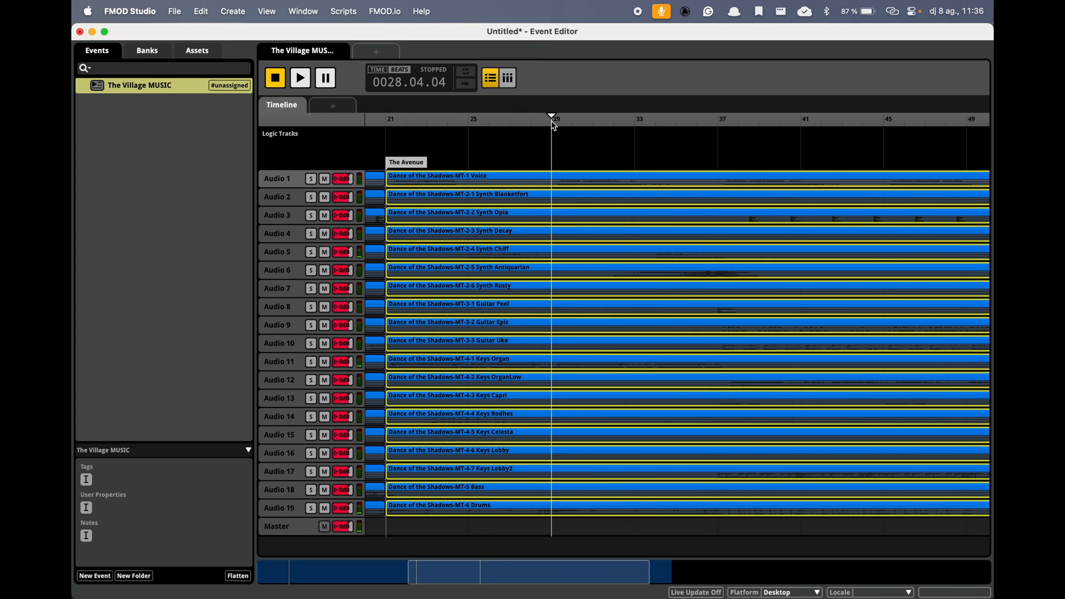
pyautogui.scroll(5, 559, 211)
pyautogui.scroll(3, 561, 213)
pyautogui.click(485, 122)
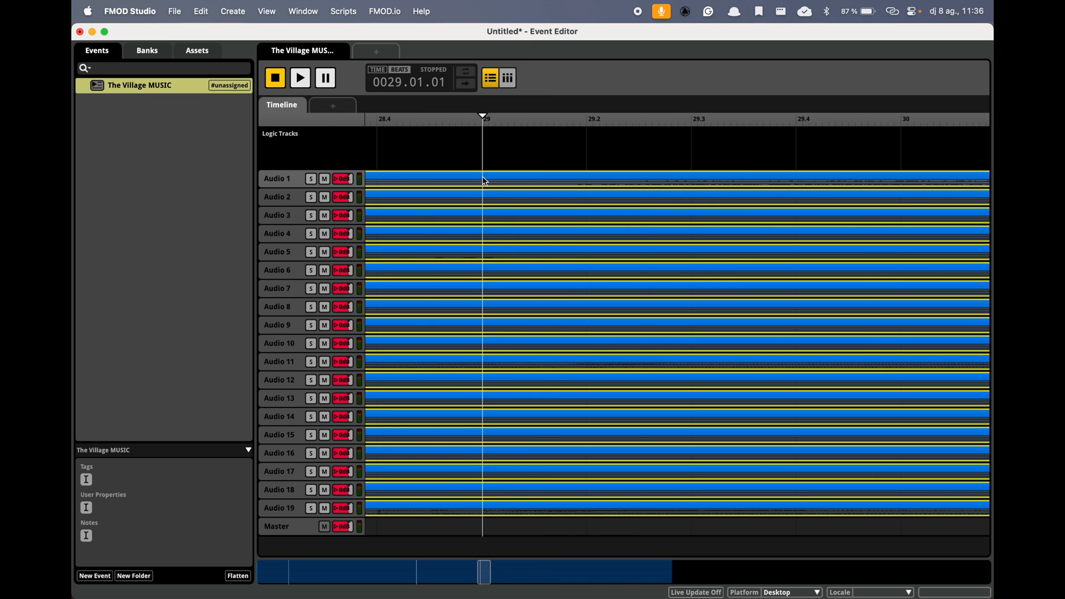
pyautogui.rightClick(482, 175)
pyautogui.click(517, 314)
pyautogui.scroll(-6, 517, 317)
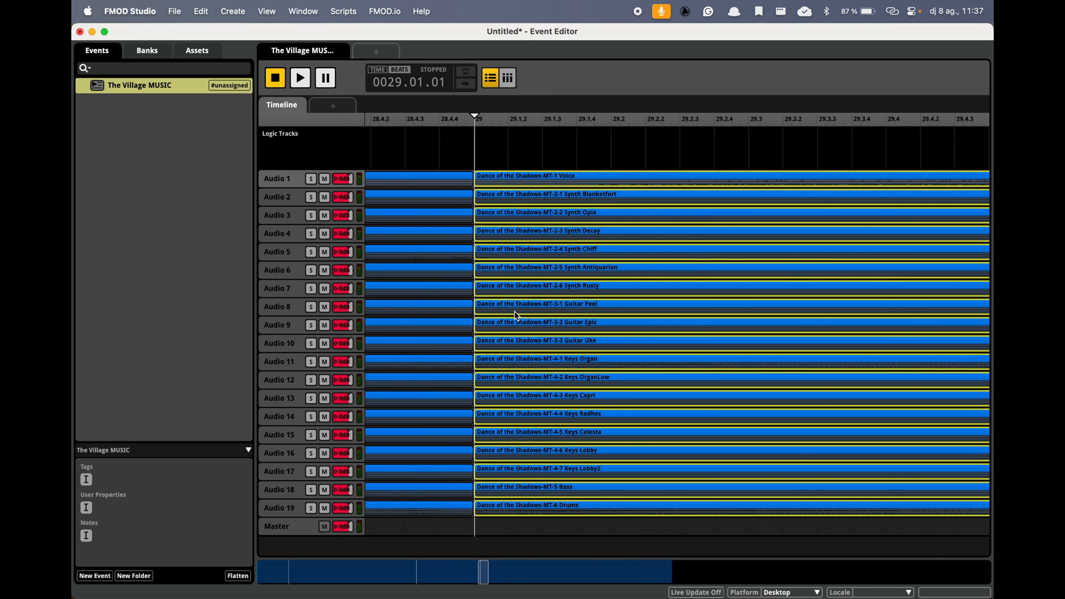
# Play the music from bar 29 and listen for the end of the section near bar 37
pyautogui.press('space')
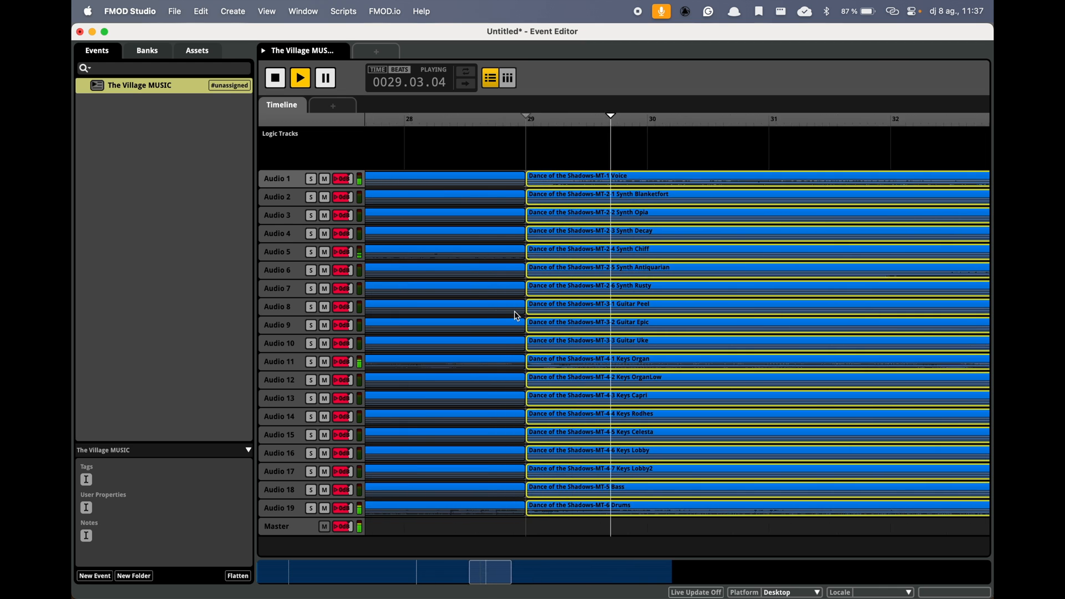
pyautogui.scroll(5, 517, 317)
pyautogui.scroll(-5, 518, 316)
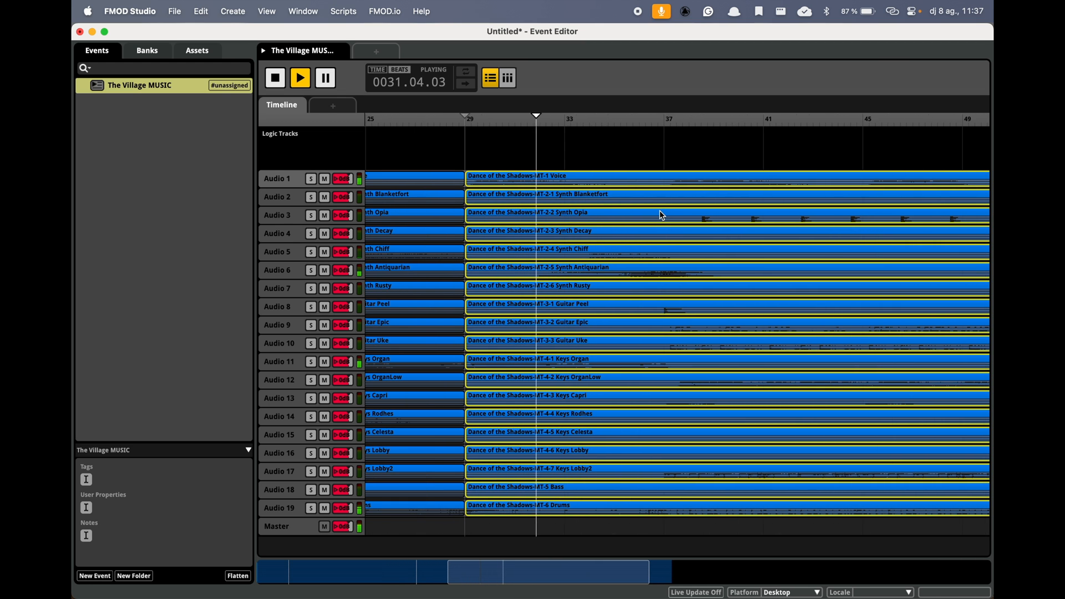
pyautogui.scroll(2, 663, 214)
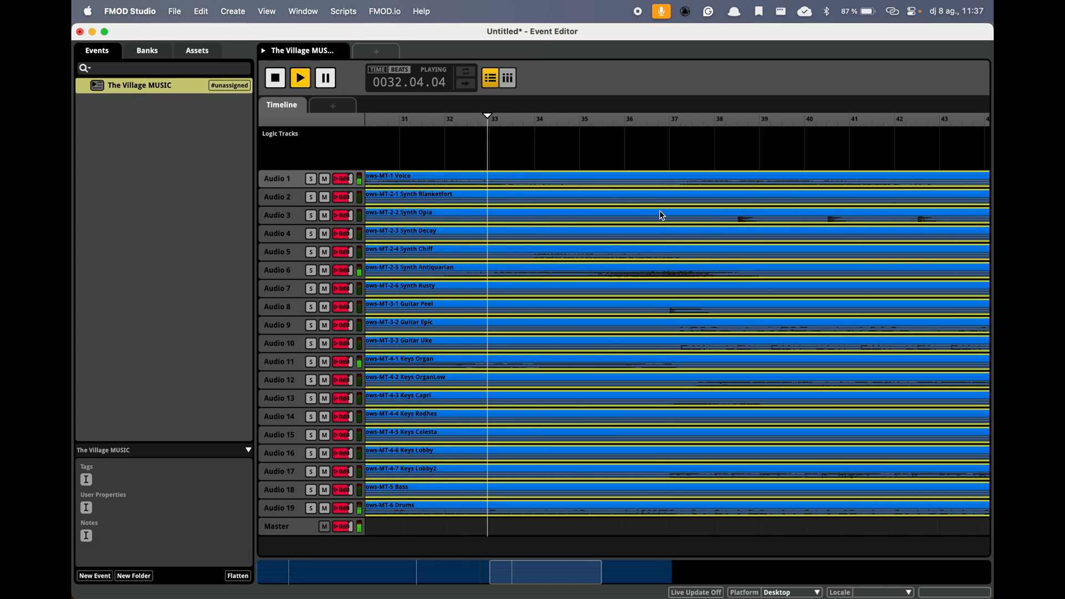
pyautogui.scroll(2, 664, 216)
pyautogui.scroll(-1, 662, 215)
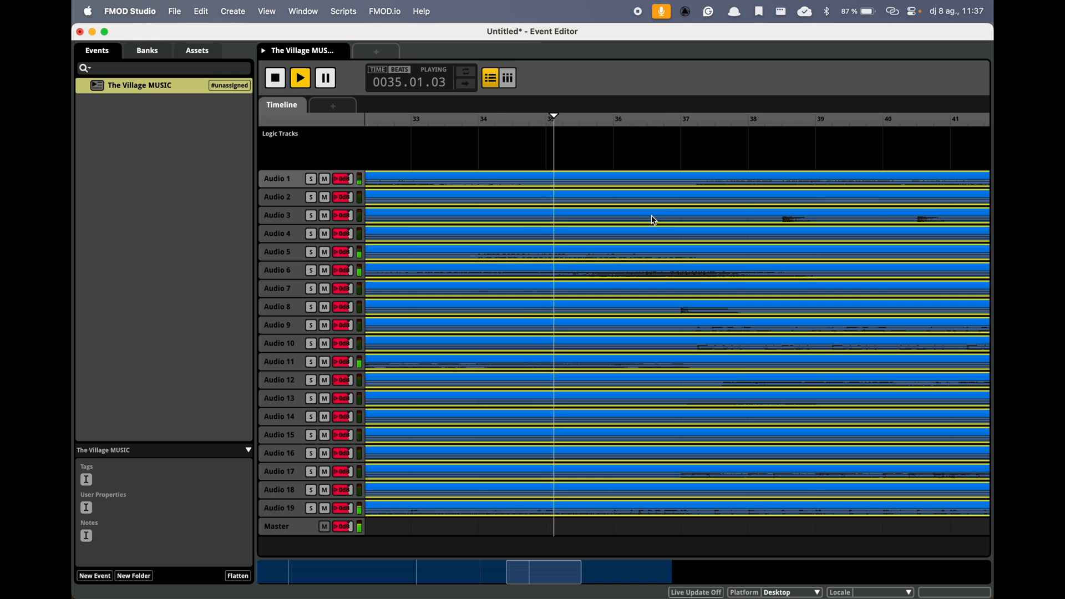
pyautogui.hscroll(1, 652, 216)
pyautogui.hscroll(4, 652, 220)
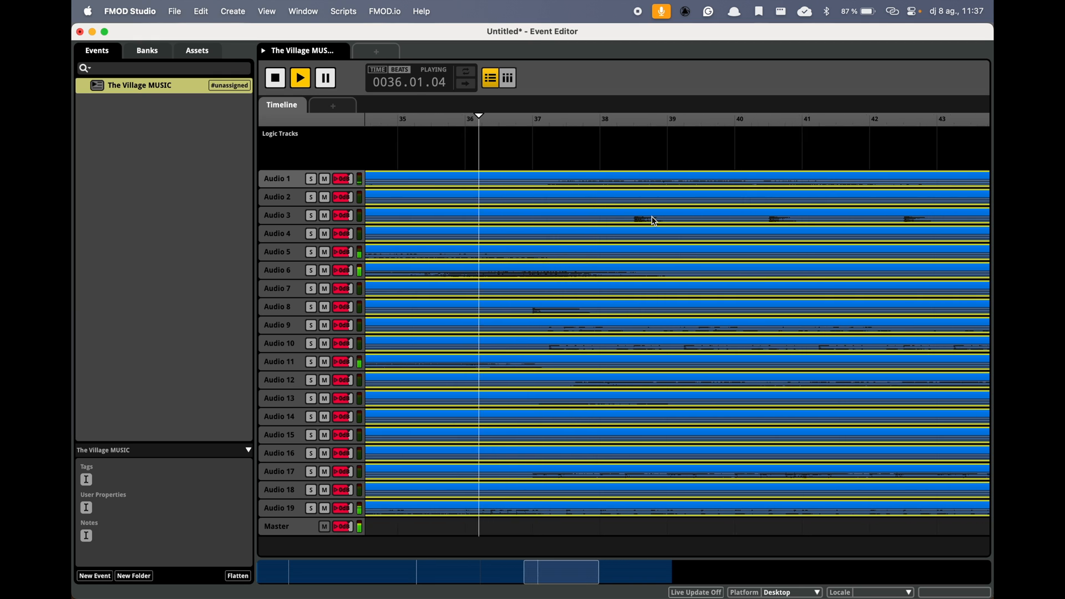
pyautogui.press('space')
# Split the instruments on all audio tracks at bar 37 and add a destination marker named Boss there
pyautogui.click(526, 119)
pyautogui.moveTo(531, 142); pyautogui.dragTo(564, 512)
pyautogui.rightClick(523, 294)
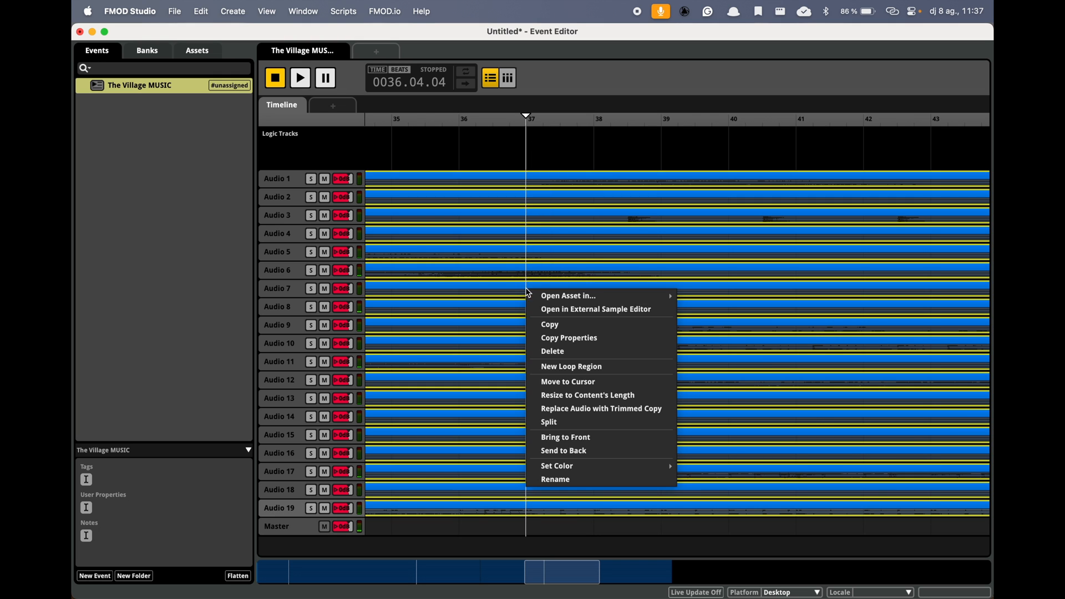
pyautogui.click(550, 423)
pyautogui.rightClick(536, 168)
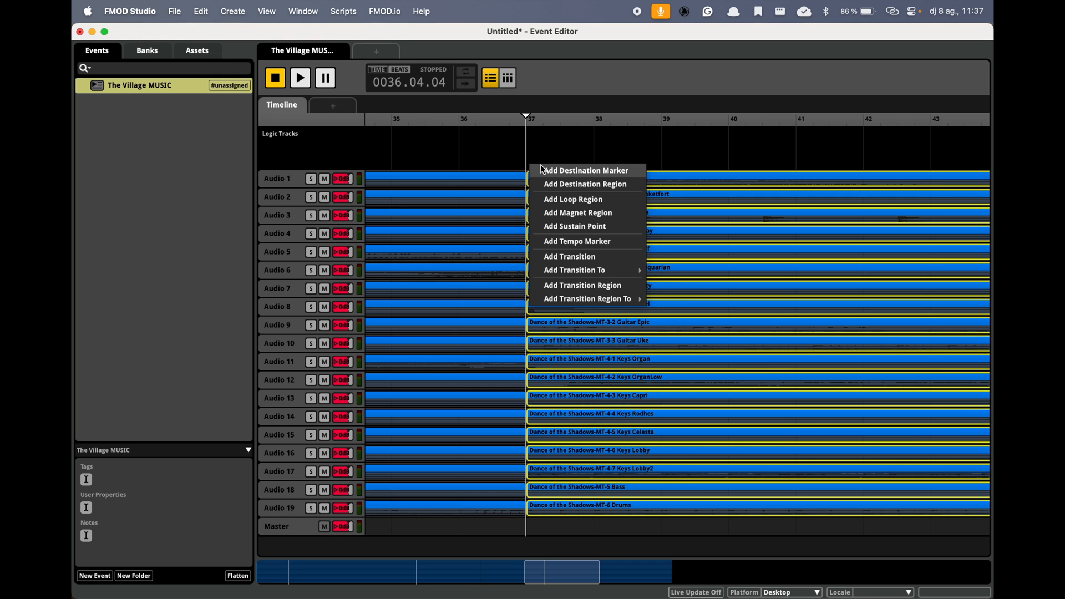
pyautogui.click(555, 168)
# Play the music from the Boss marker and review the Intro, The Village, The Avenue and Boss sections along the timeline
pyautogui.press('space')
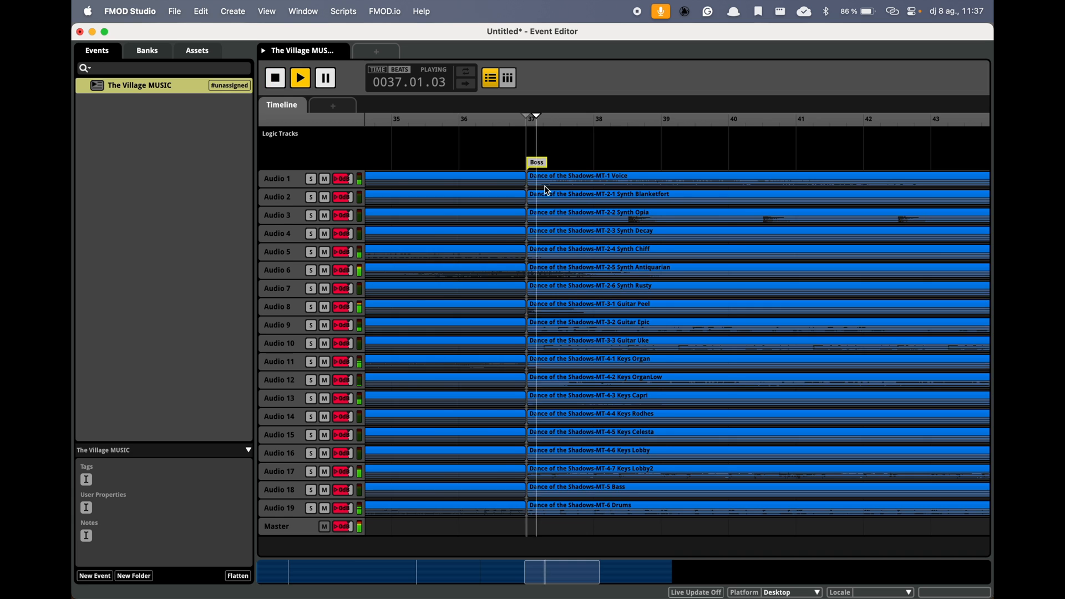
pyautogui.scroll(-3, 547, 190)
pyautogui.scroll(5, 547, 190)
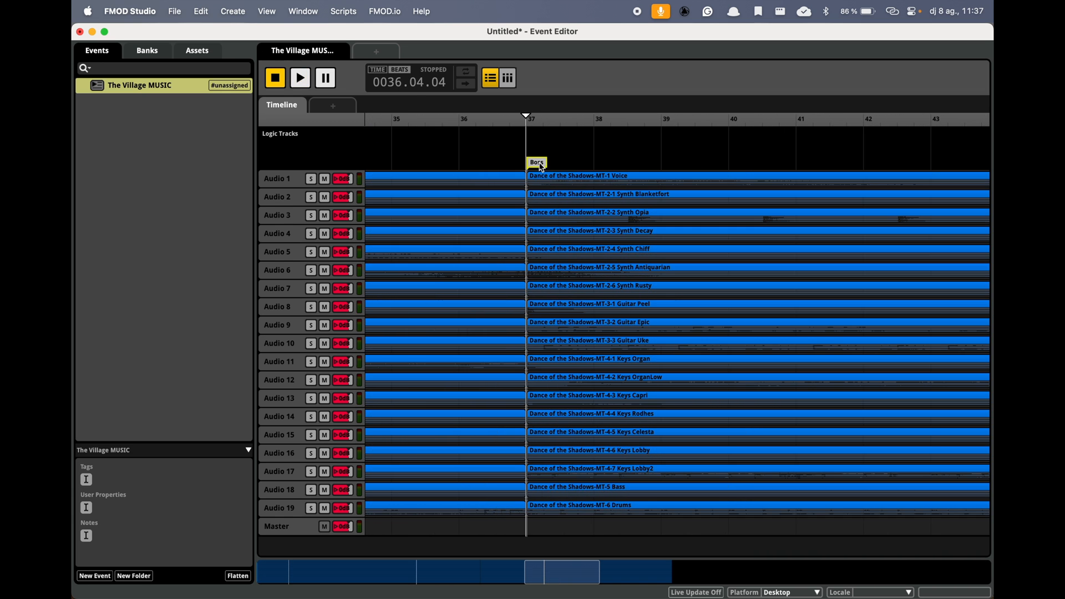
pyautogui.scroll(-6, 547, 190)
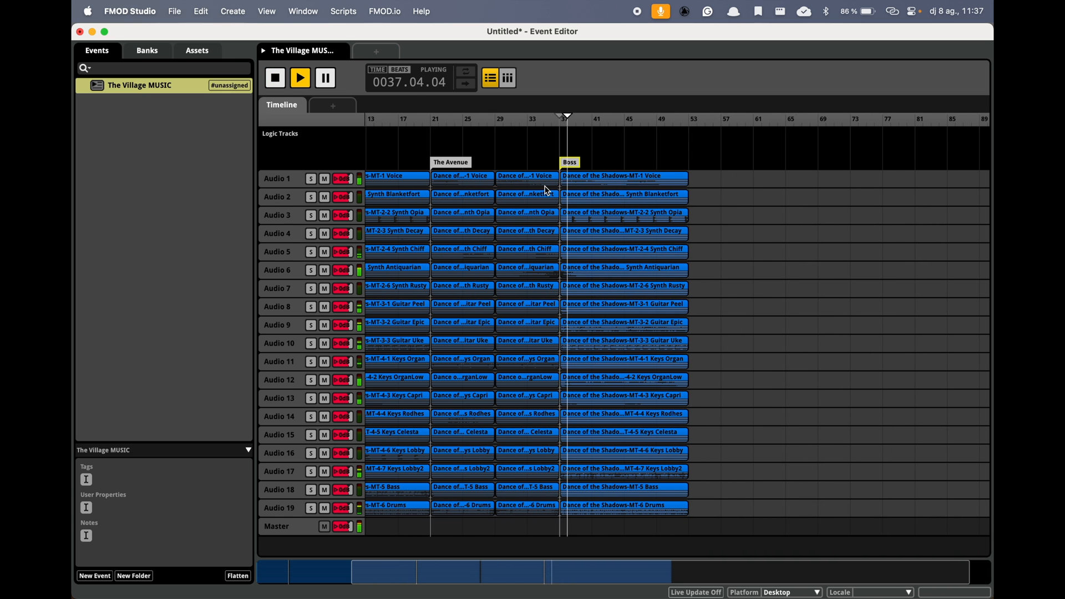
pyautogui.hscroll(-1, 547, 190)
pyautogui.hscroll(-5, 547, 191)
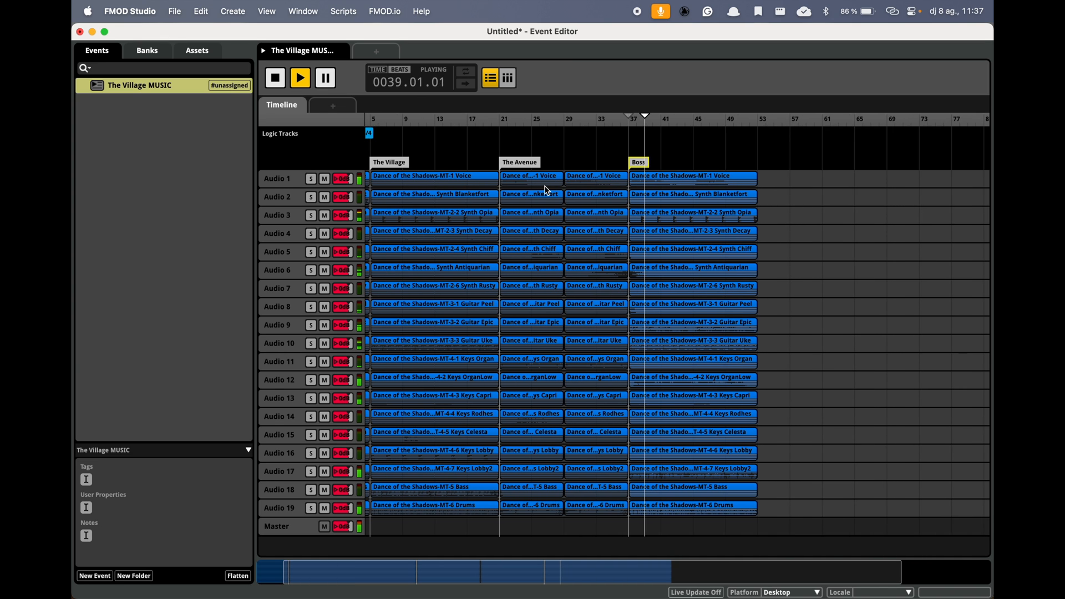
pyautogui.hscroll(-3, 547, 190)
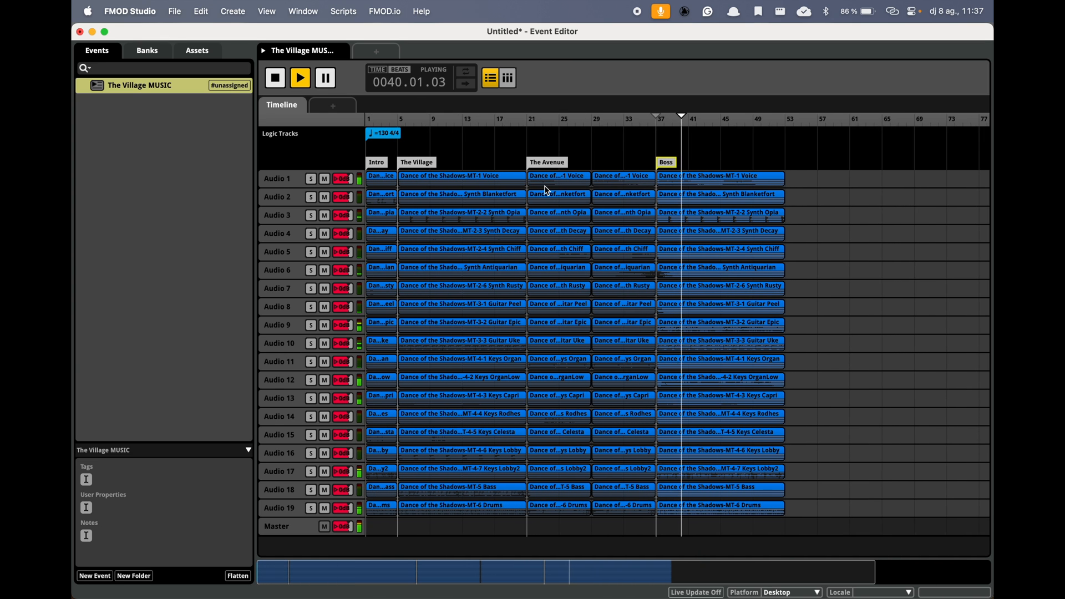
pyautogui.hscroll(7, 548, 190)
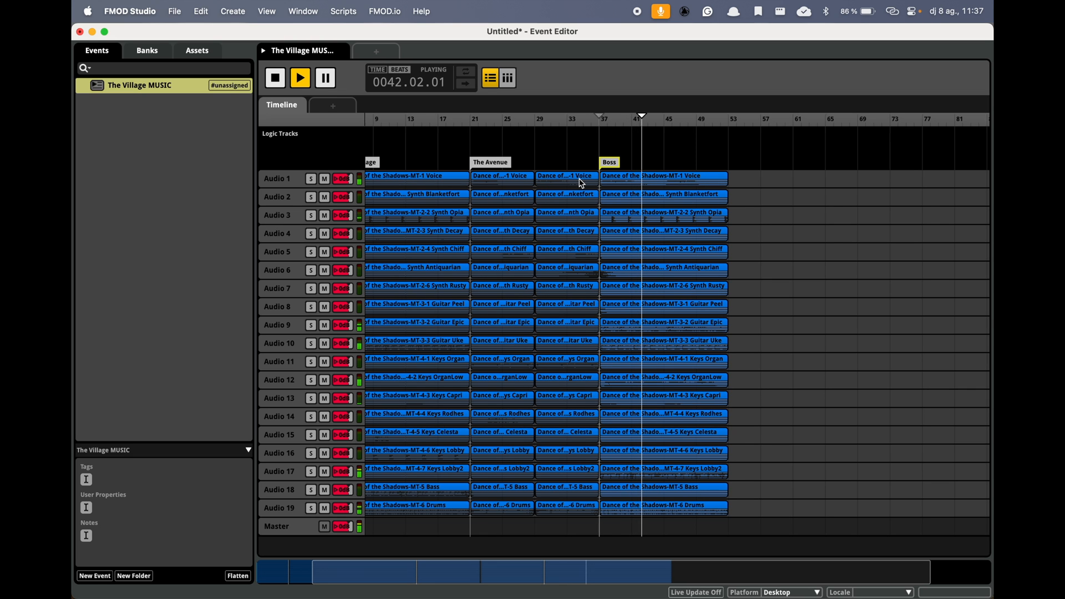
pyautogui.hscroll(6, 583, 184)
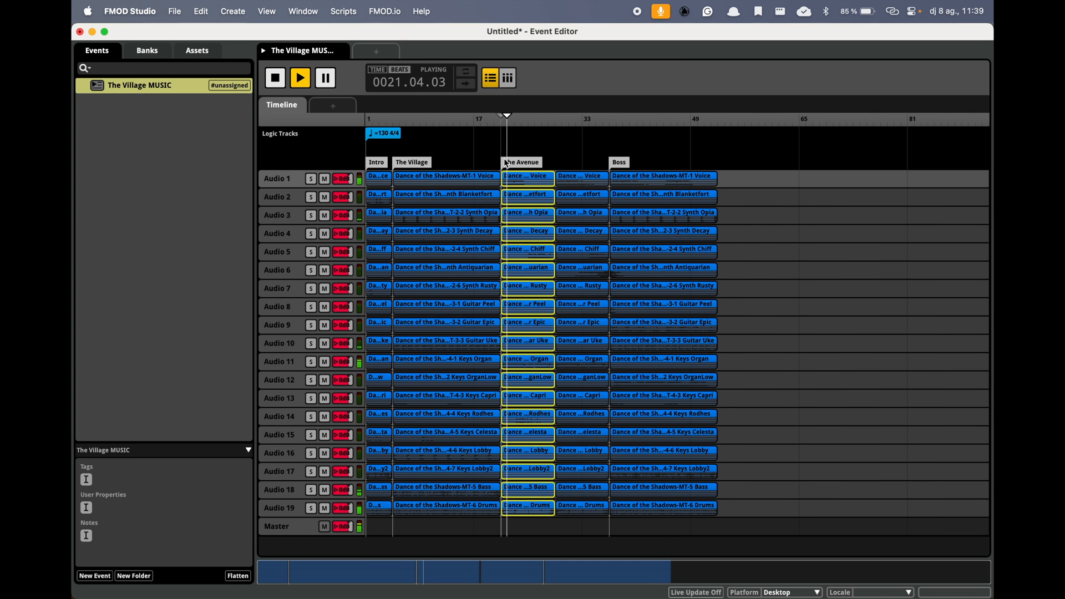
# Copy the bar 21 to 29 segment on all tracks and paste it after the Boss section at bar 53
pyautogui.press('space')
pyautogui.rightClick(528, 183)
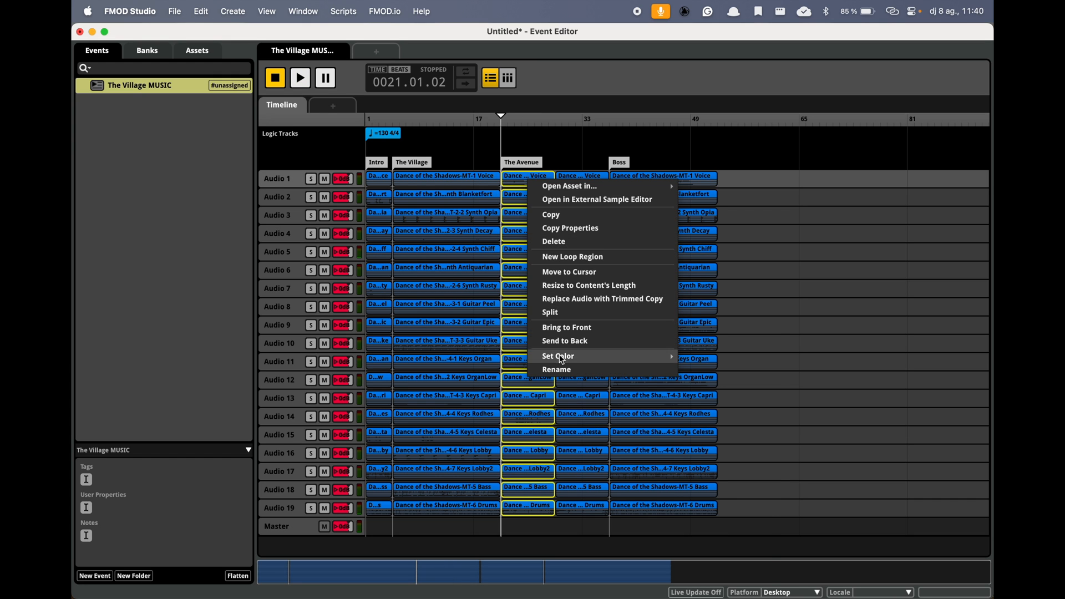
pyautogui.click(564, 217)
pyautogui.click(286, 178)
pyautogui.click(719, 123)
pyautogui.press('super+v')
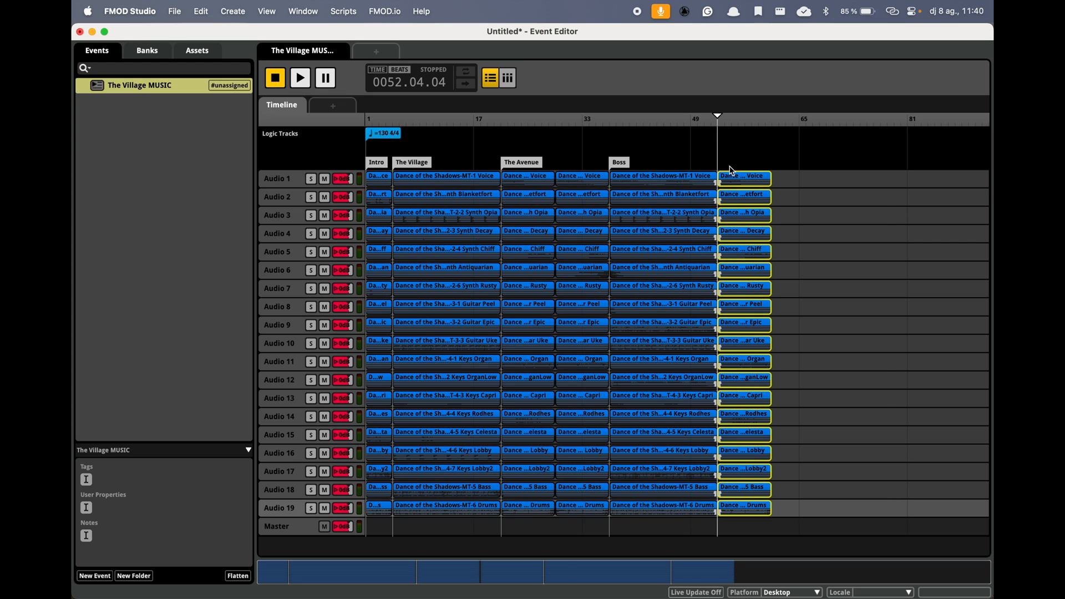
# Play the transition from the end of the Boss section into the pasted segment at bar 53
pyautogui.scroll(10, 732, 172)
pyautogui.press('space')
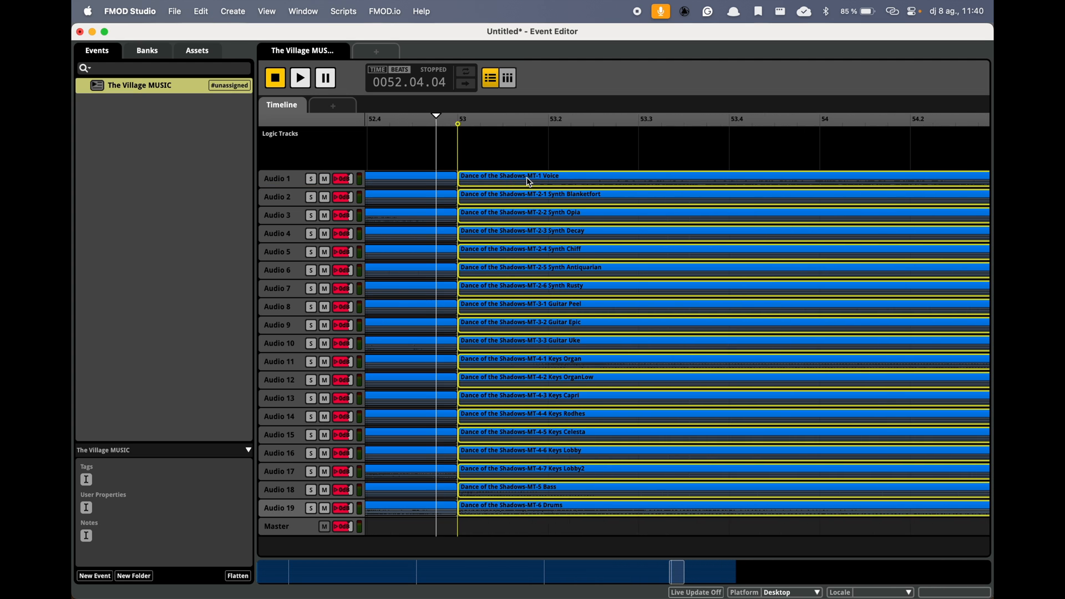
pyautogui.scroll(-6, 481, 138)
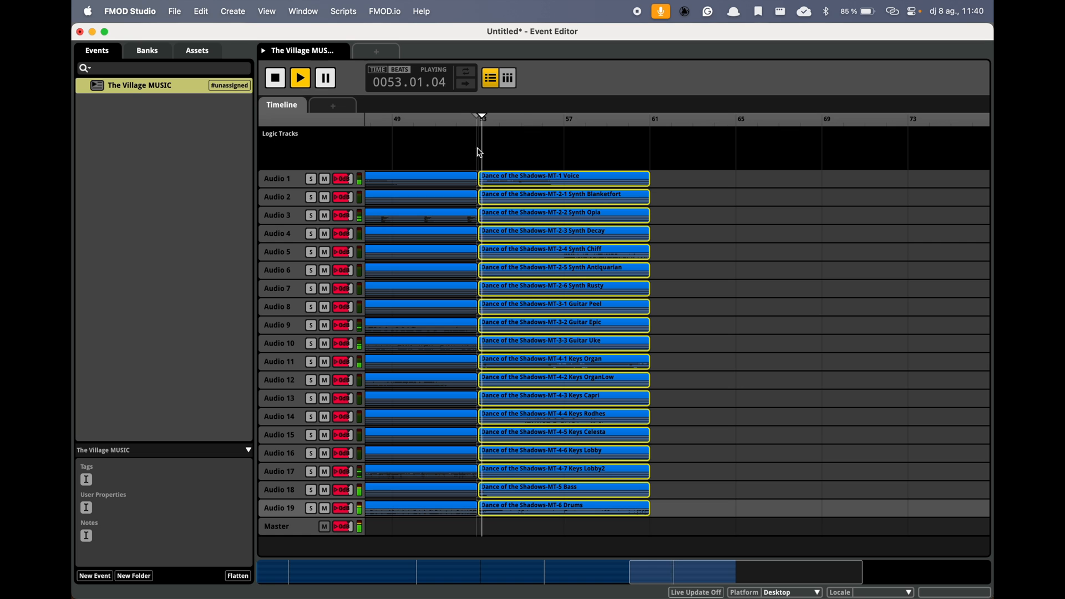
pyautogui.press('space')
# Delete the pasted Voice instrument after bar 53 on Audio 1
pyautogui.click(549, 164)
pyautogui.click(545, 180)
pyautogui.press('Delete')
# Listen to Audio 14 soloed, delete its pasted Keys Rodhes instrument after bar 53 and turn the solo off
pyautogui.press('space')
pyautogui.click(311, 418)
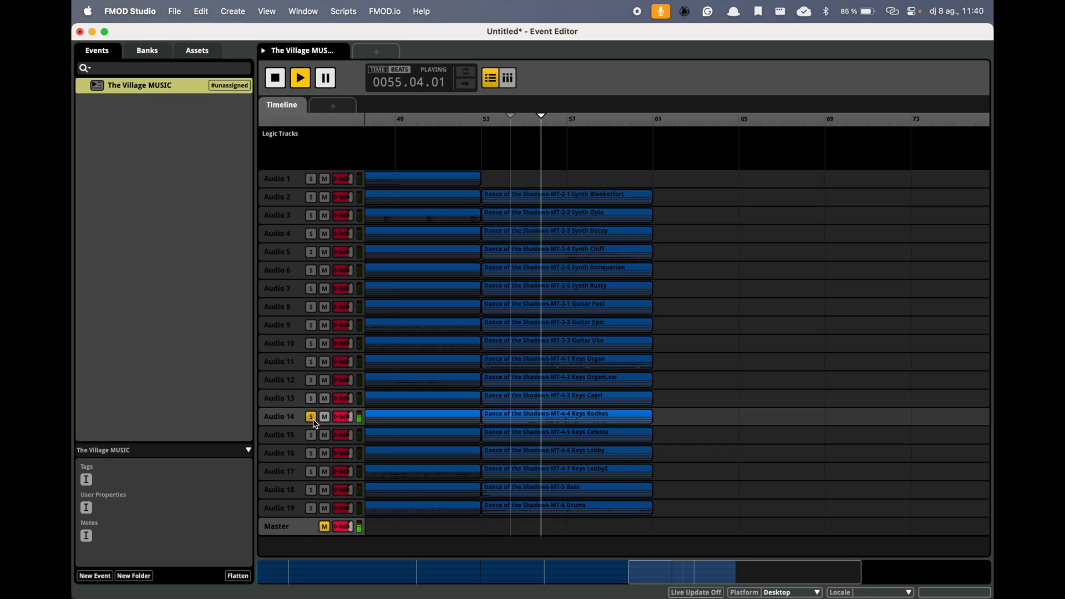
pyautogui.press('space')
pyautogui.click(729, 436)
pyautogui.click(633, 424)
pyautogui.press('Delete')
pyautogui.click(311, 417)
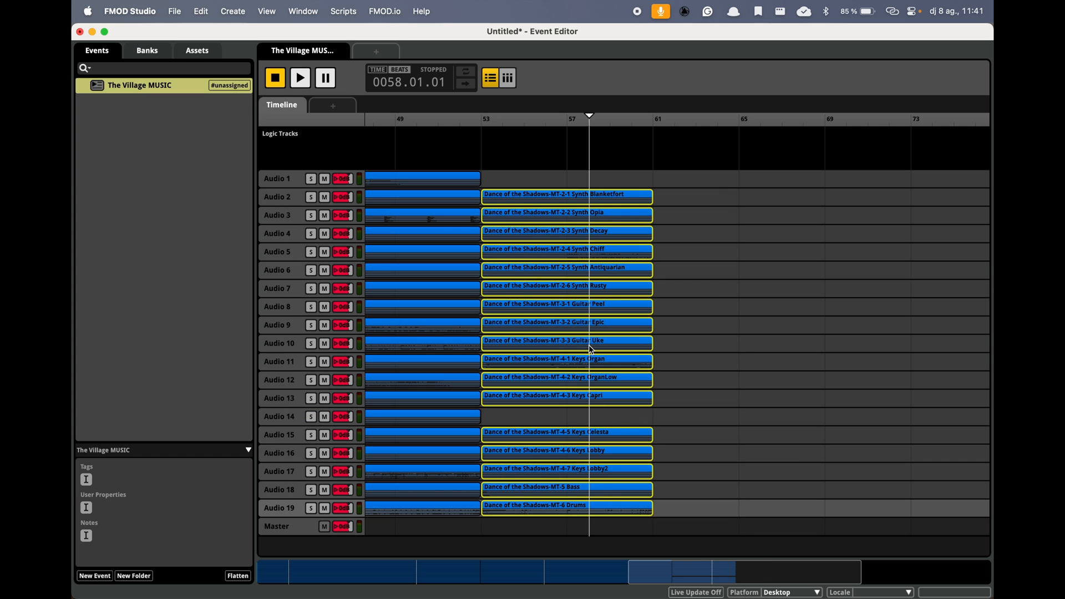
# Split the remaining pasted instruments at bar 58 and delete the part after it
pyautogui.rightClick(589, 346)
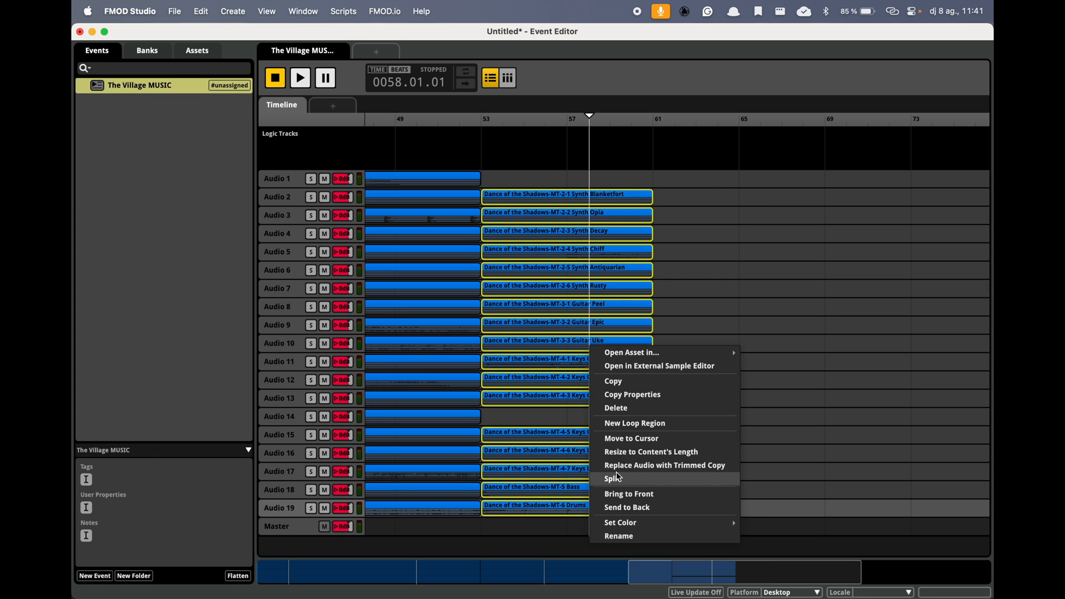
pyautogui.click(614, 478)
pyautogui.press('Delete')
# Play from bar 53, split the pasted instruments at bar 56 and remove the part after it
pyautogui.scroll(5, 615, 224)
pyautogui.scroll(-4, 558, 221)
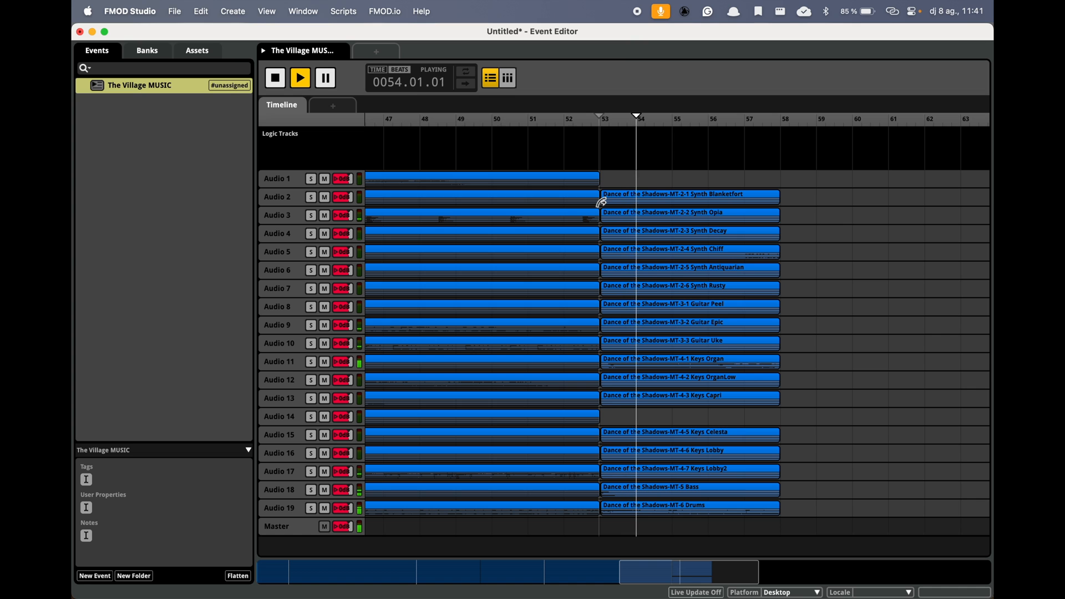
pyautogui.press('space')
pyautogui.moveTo(690, 178); pyautogui.dragTo(704, 511)
pyautogui.click(709, 122)
pyautogui.rightClick(714, 199)
pyautogui.click(753, 334)
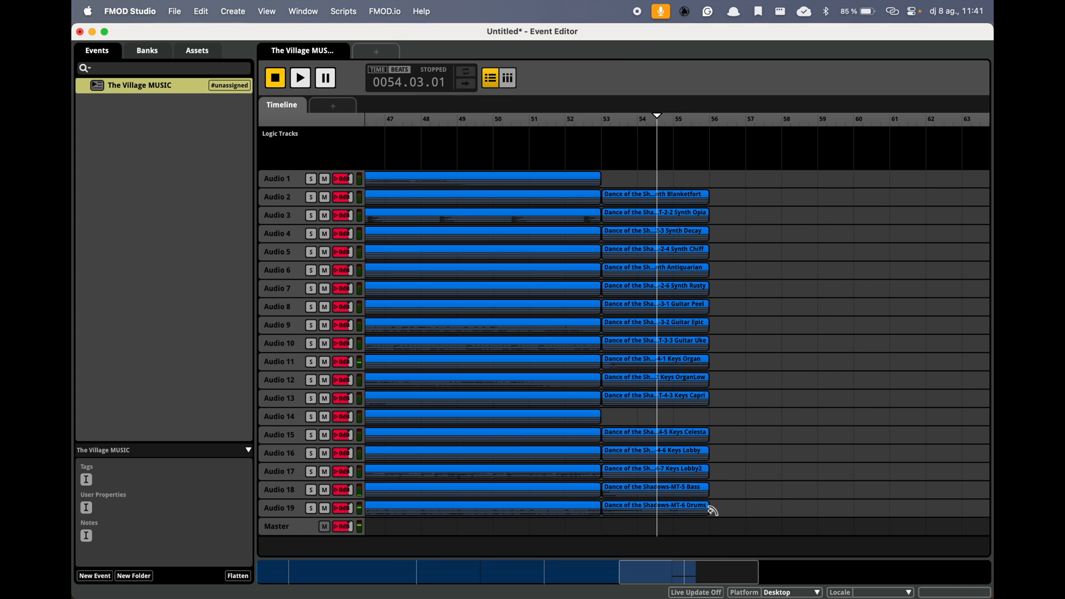
# Shorten the pasted instruments on the lowest audio tracks, including Bass and Drums, to end at 55.2
pyautogui.moveTo(709, 507); pyautogui.dragTo(682, 507)
pyautogui.scroll(5, 689, 435)
pyautogui.moveTo(794, 491); pyautogui.dragTo(666, 491)
# Split the pasted instruments on Audio 2 to 13 and Audio 15 at 55.2 and delete the part after it
pyautogui.moveTo(791, 471); pyautogui.dragTo(708, 194)
pyautogui.click(665, 123)
pyautogui.rightClick(661, 197)
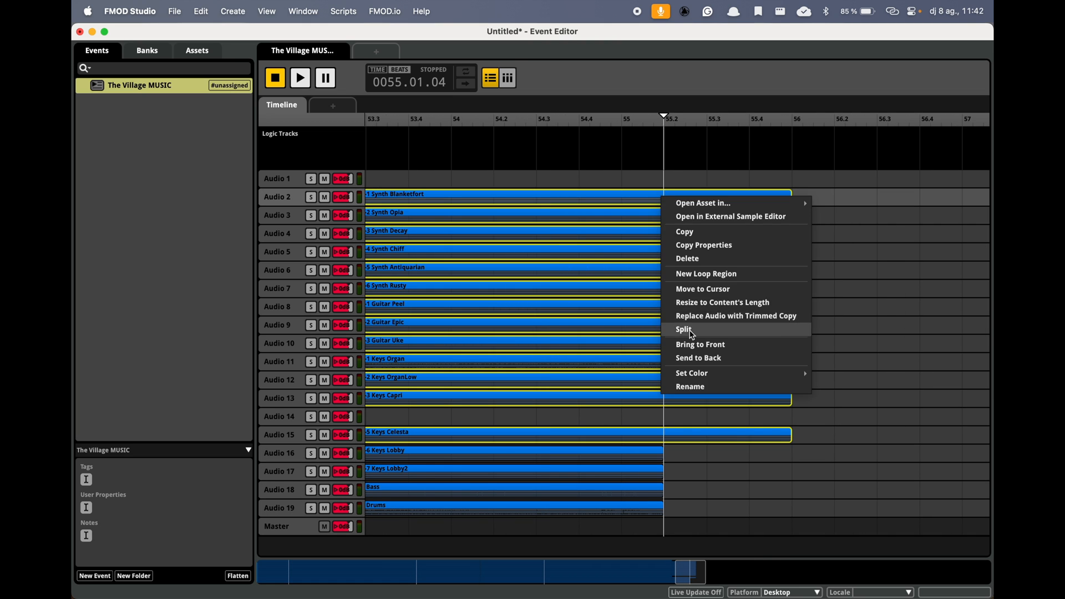
pyautogui.click(690, 331)
pyautogui.press('Delete')
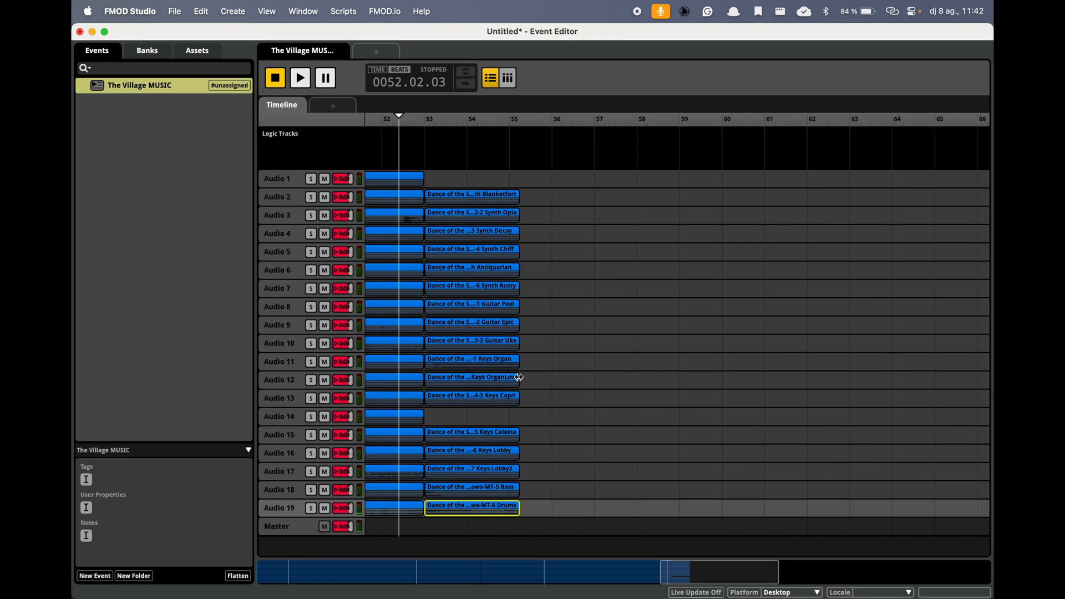
# Play the ending from bar 52 and shorten the Keys Organ instrument on Audio 11 to end at about 55.1.3
pyautogui.press('space')
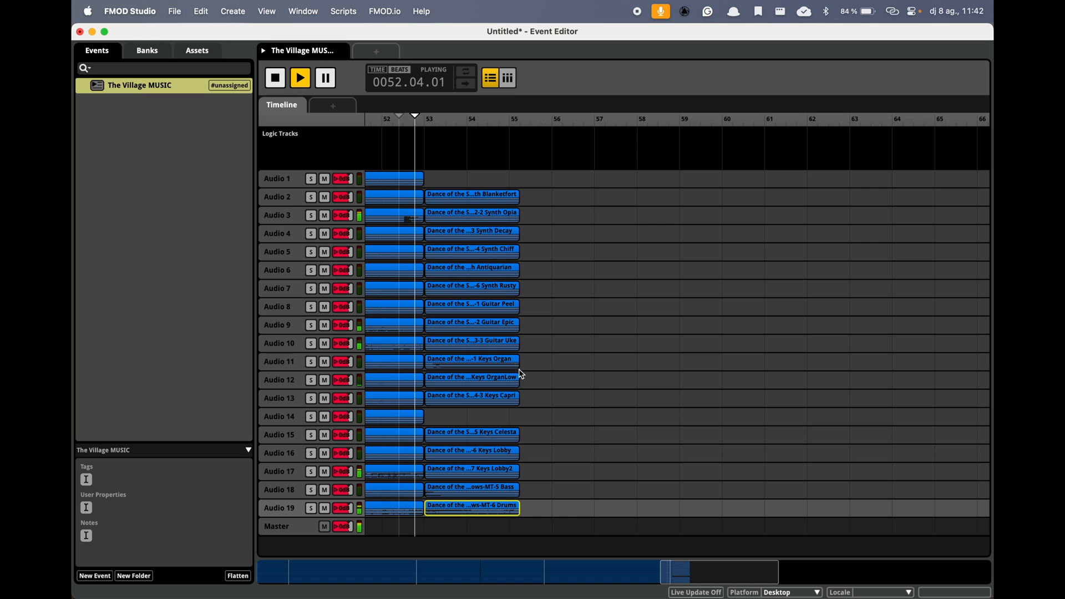
pyautogui.click(519, 361)
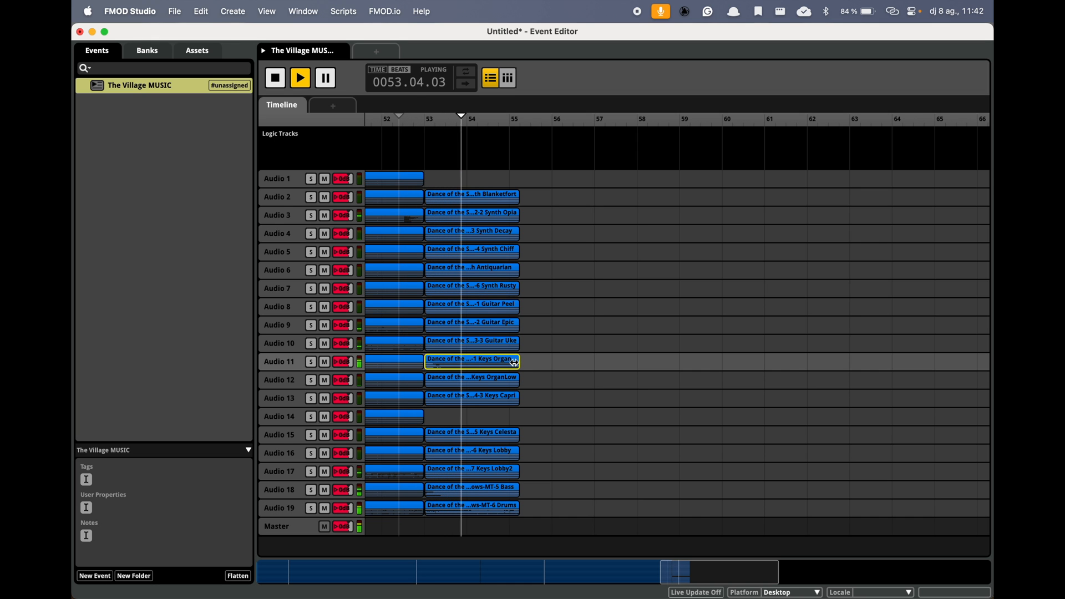
pyautogui.scroll(3, 517, 368)
pyautogui.scroll(5, 518, 366)
pyautogui.press('space')
pyautogui.moveTo(632, 358); pyautogui.dragTo(556, 359)
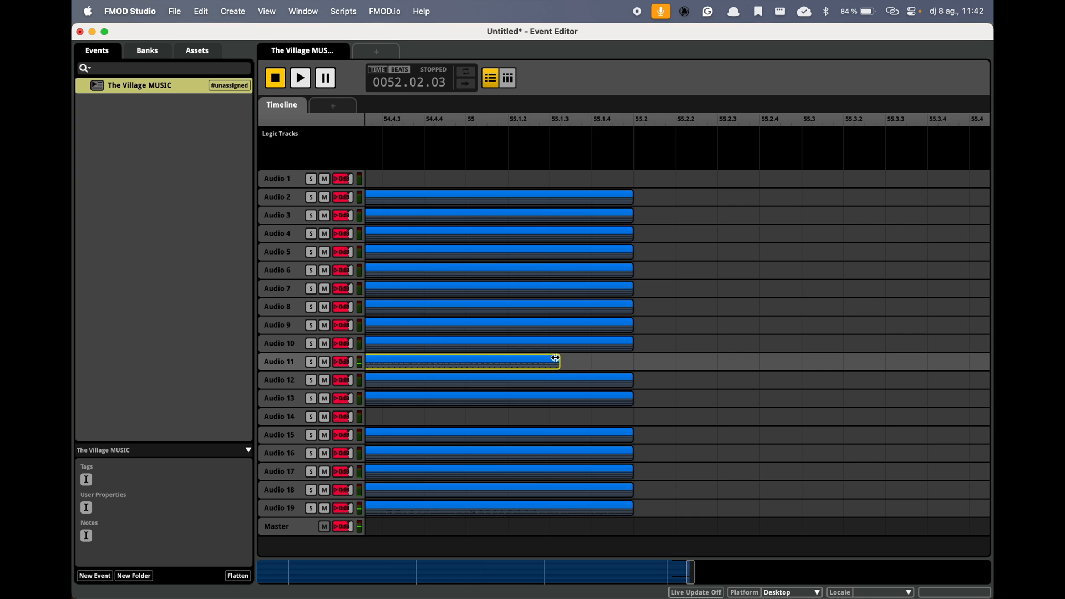
# Play back the trimmed ending and add a destination marker named END at bar 53
pyautogui.scroll(-6, 495, 182)
pyautogui.press('space')
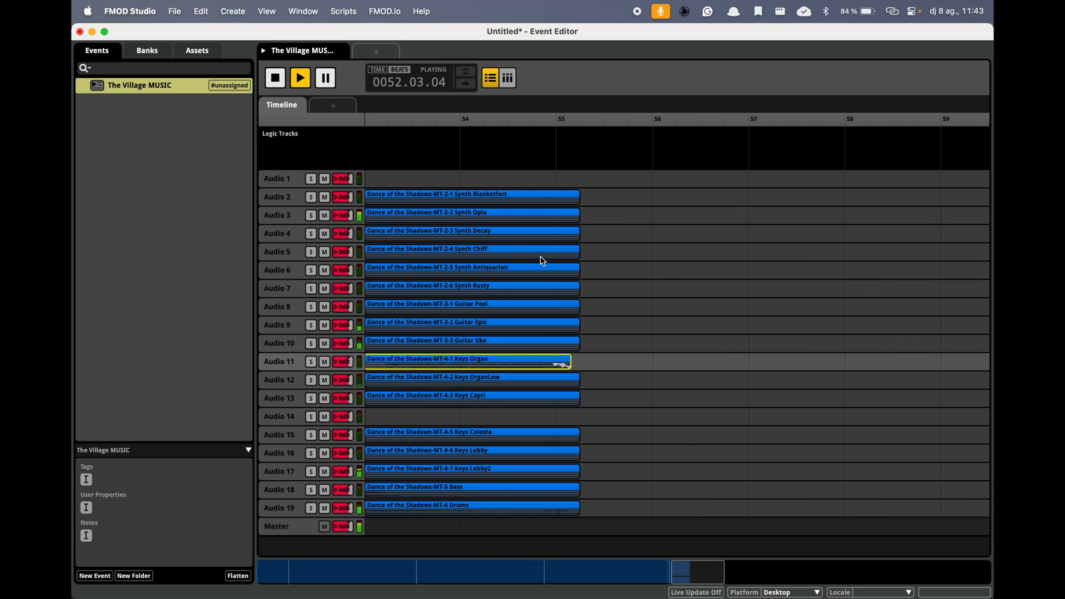
pyautogui.scroll(1, 543, 260)
pyautogui.scroll(-3, 544, 261)
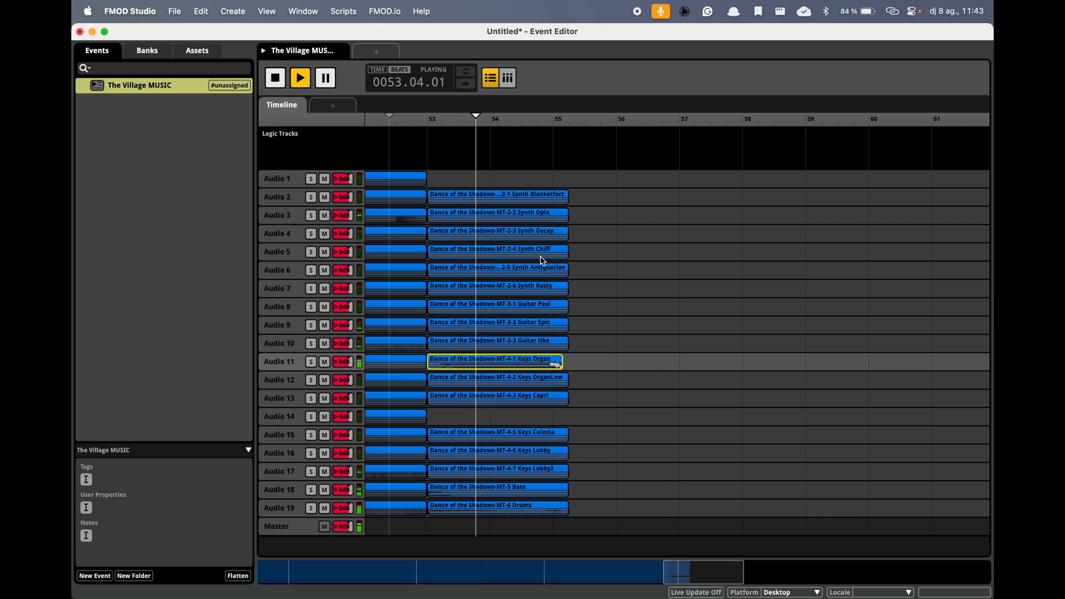
pyautogui.hscroll(-3, 543, 261)
pyautogui.rightClick(541, 164)
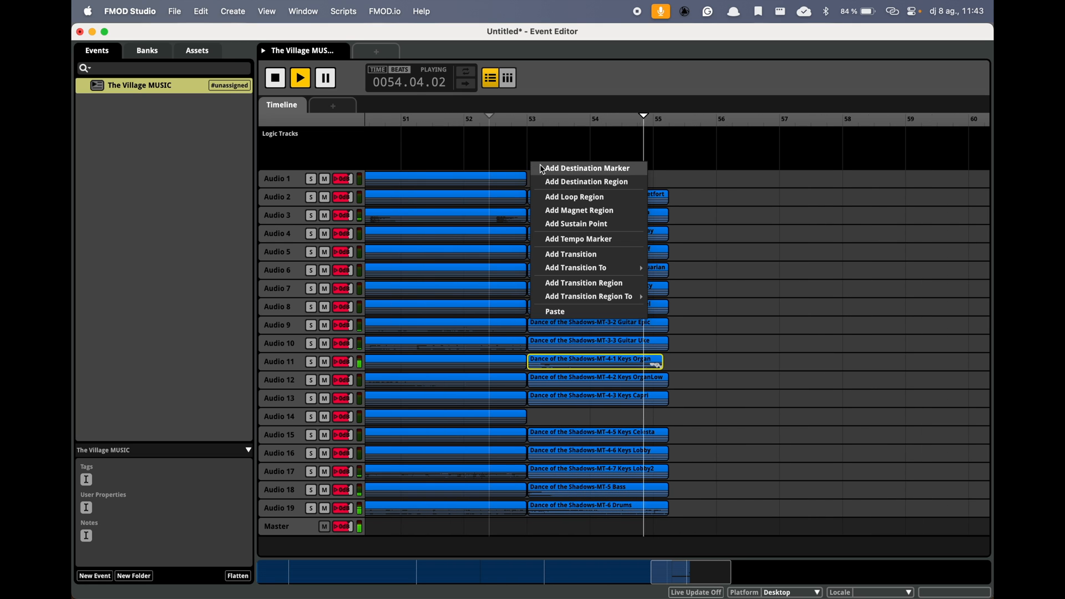
pyautogui.click(542, 170)
pyautogui.press('space')
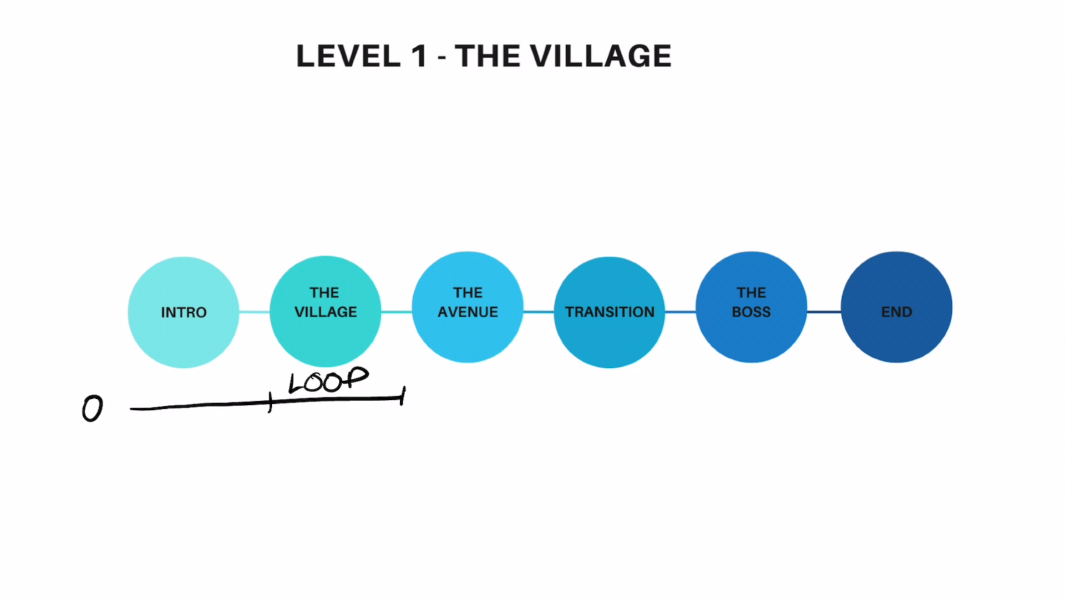
pyautogui.moveTo(276, 386); pyautogui.dragTo(402, 386)
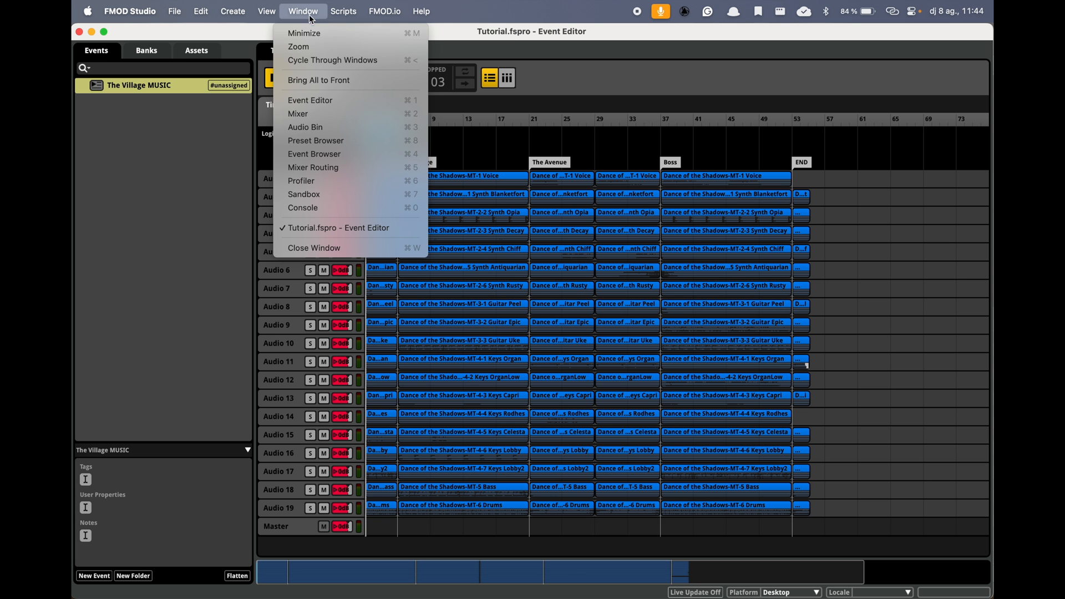
# Create a new User: Discrete preset parameter with a range of 0 to 3 and an initial value of 0
pyautogui.click(344, 155)
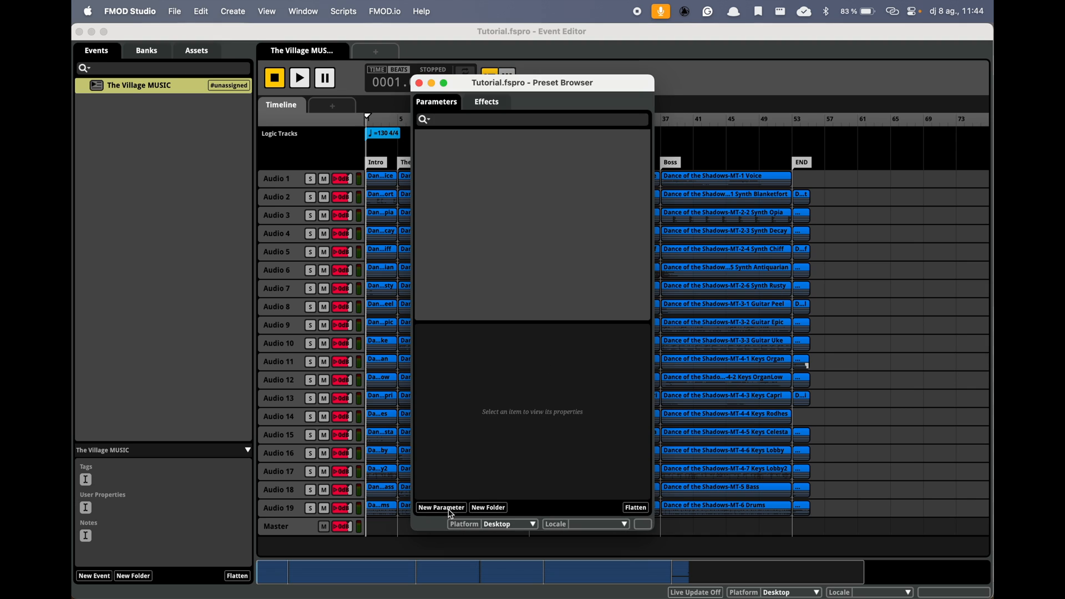
pyautogui.click(449, 509)
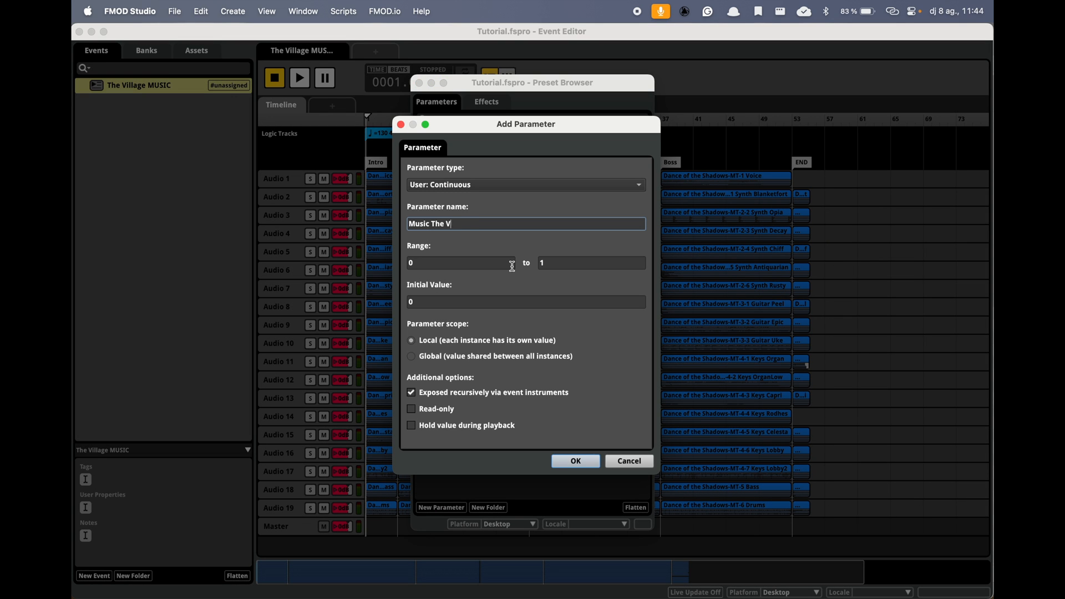
pyautogui.click(554, 264)
pyautogui.click(519, 193)
pyautogui.click(511, 195)
pyautogui.click(558, 262)
pyautogui.write('3')
pyautogui.click(568, 305)
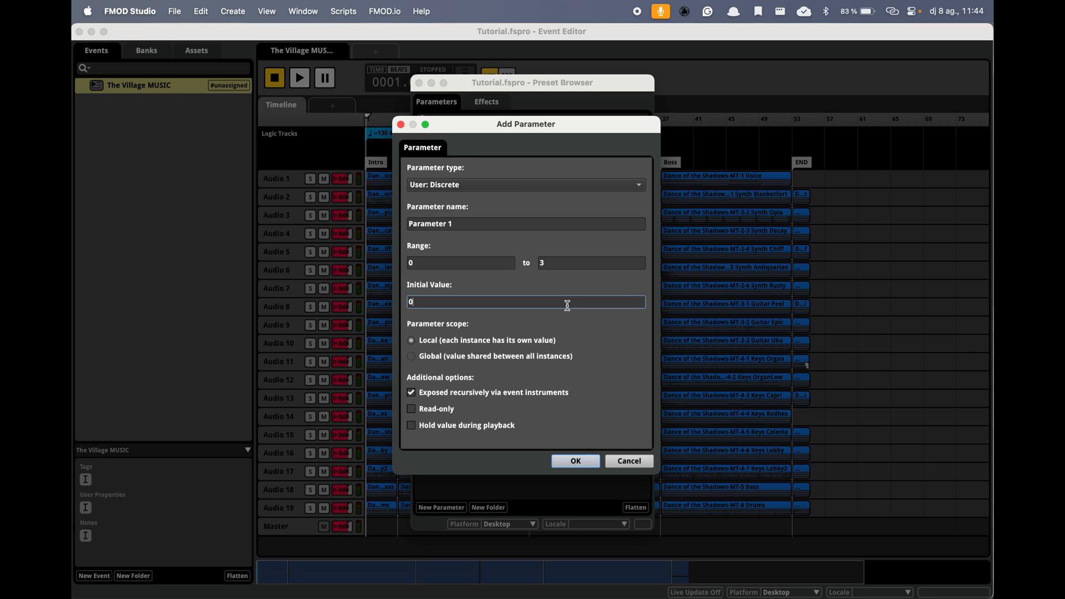
pyautogui.click(575, 462)
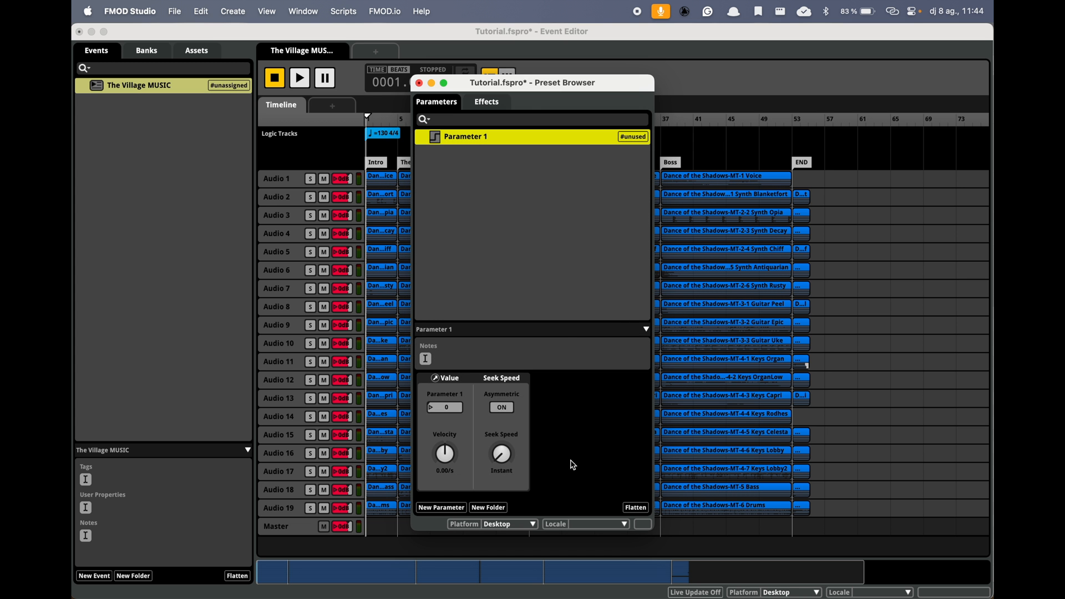
# Rename the new parameter as Music The Village and close the Preset Browser
pyautogui.doubleClick(476, 139)
pyautogui.write('Music The Vil')
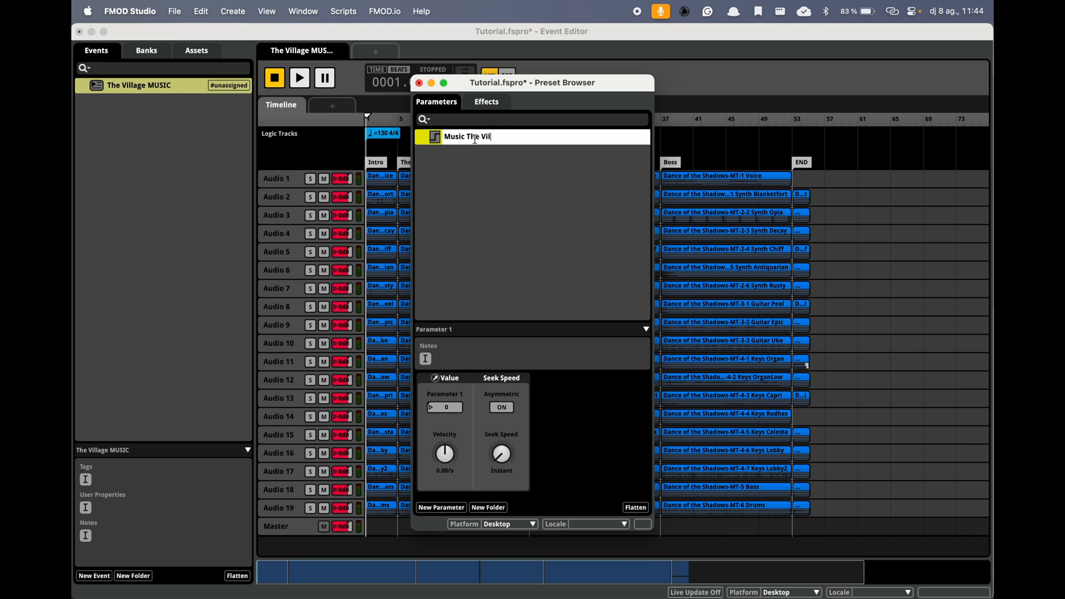
pyautogui.write('lage')
pyautogui.press('Return')
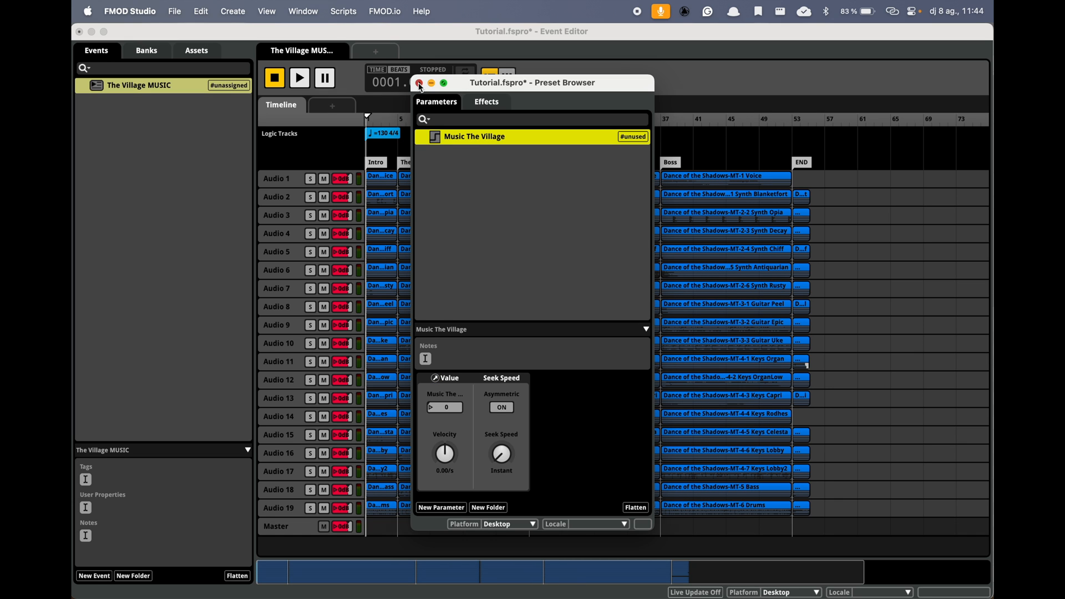
pyautogui.click(420, 84)
# Add a loop region over The Village from bar 5 to 21, conditioned on Music The Village from 0 to 0
pyautogui.rightClick(402, 153)
pyautogui.click(431, 188)
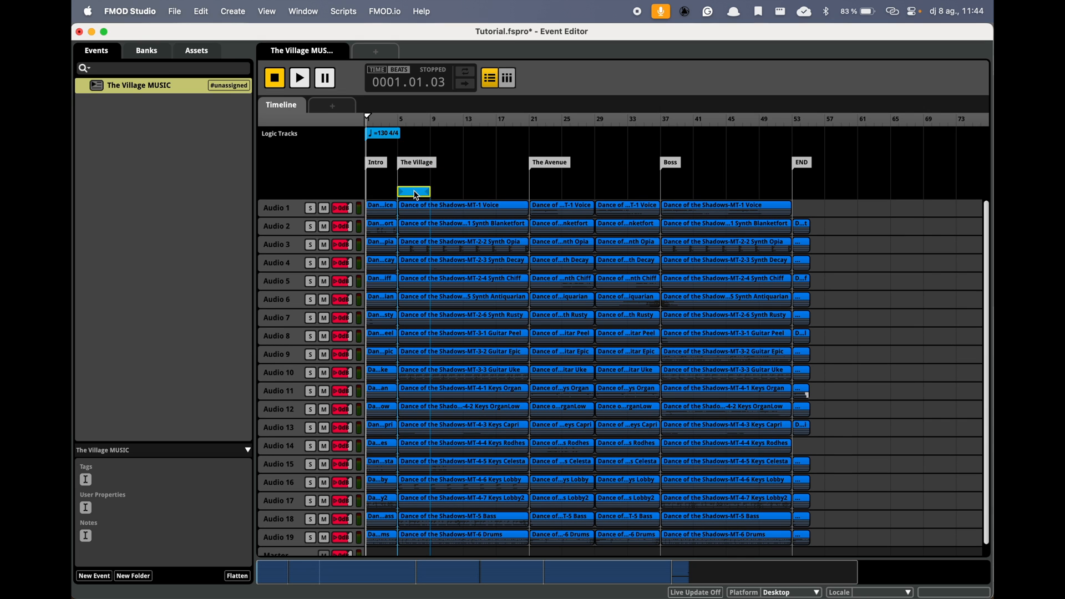
pyautogui.moveTo(429, 193); pyautogui.dragTo(527, 200)
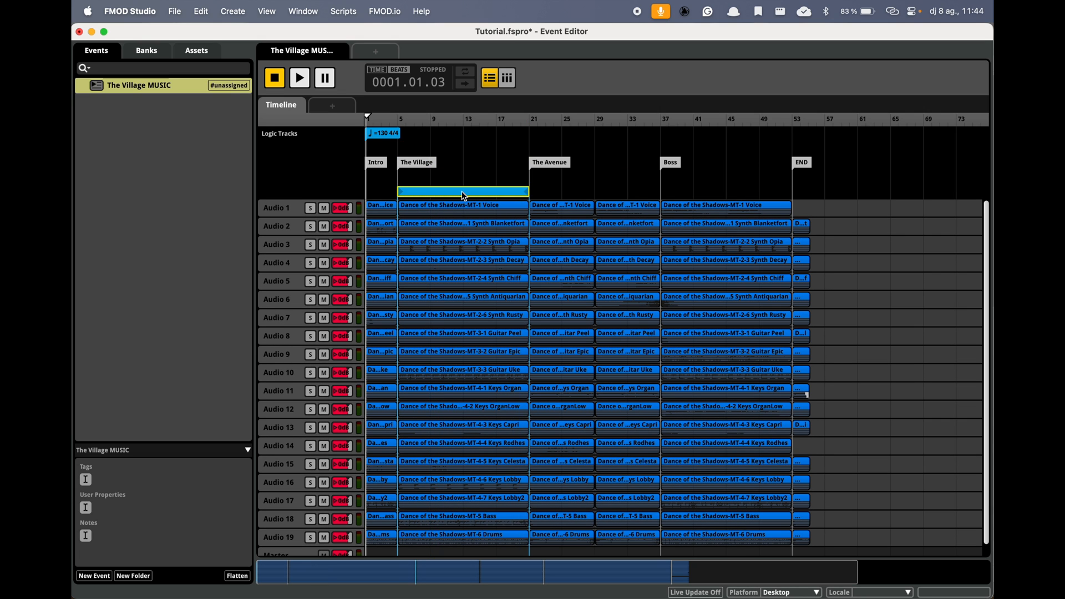
pyautogui.click(328, 570)
pyautogui.click(357, 539)
pyautogui.click(505, 479)
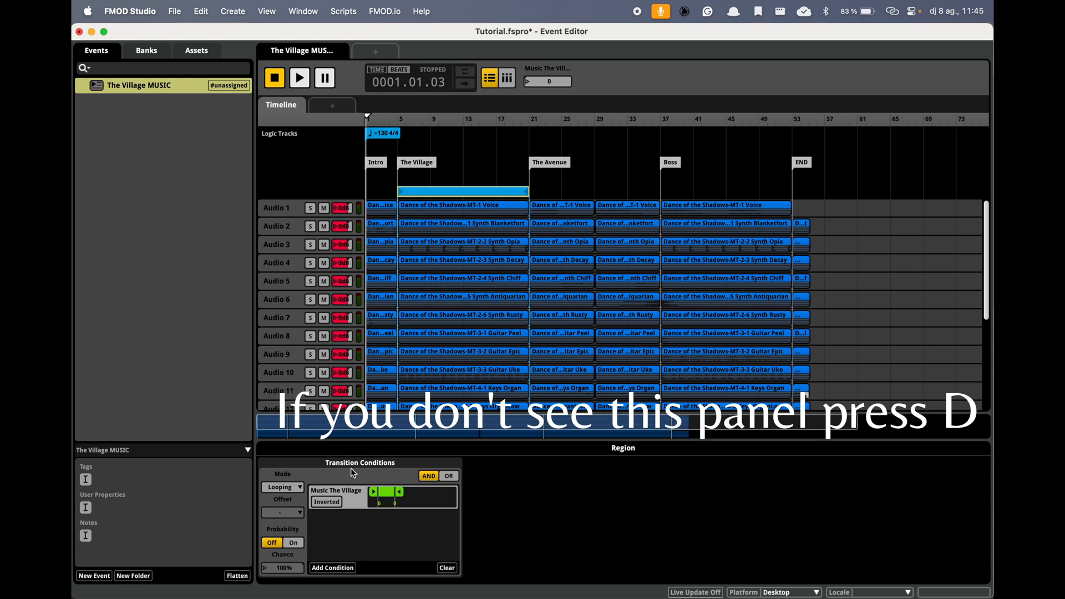
# Add a transition region to The Avenue marker, spanning The Village section from bar 5 to 21
pyautogui.rightClick(414, 184)
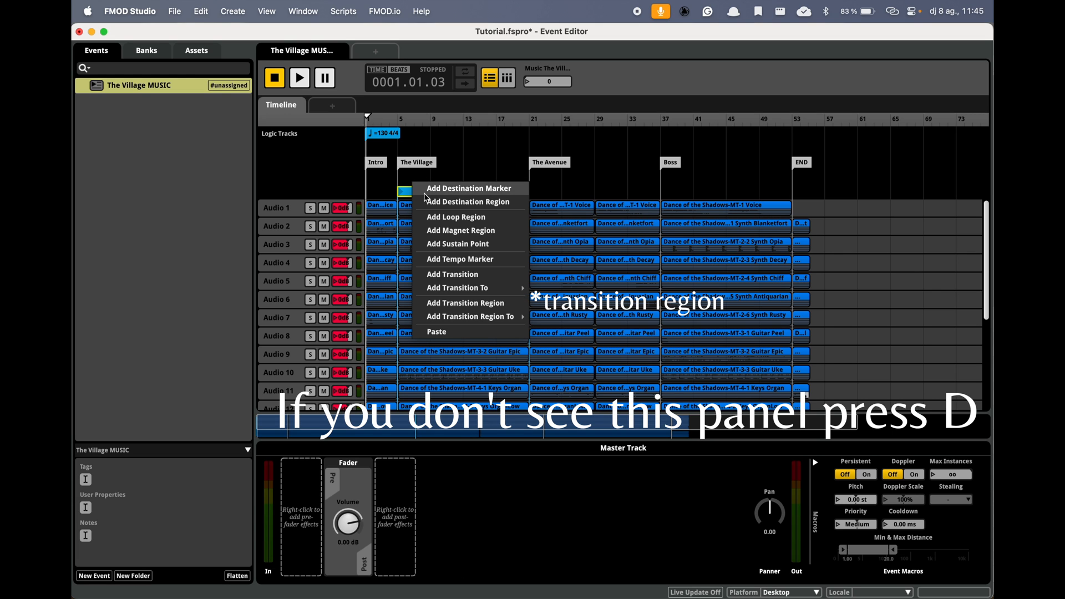
pyautogui.moveTo(472, 317)
pyautogui.moveTo(551, 319)
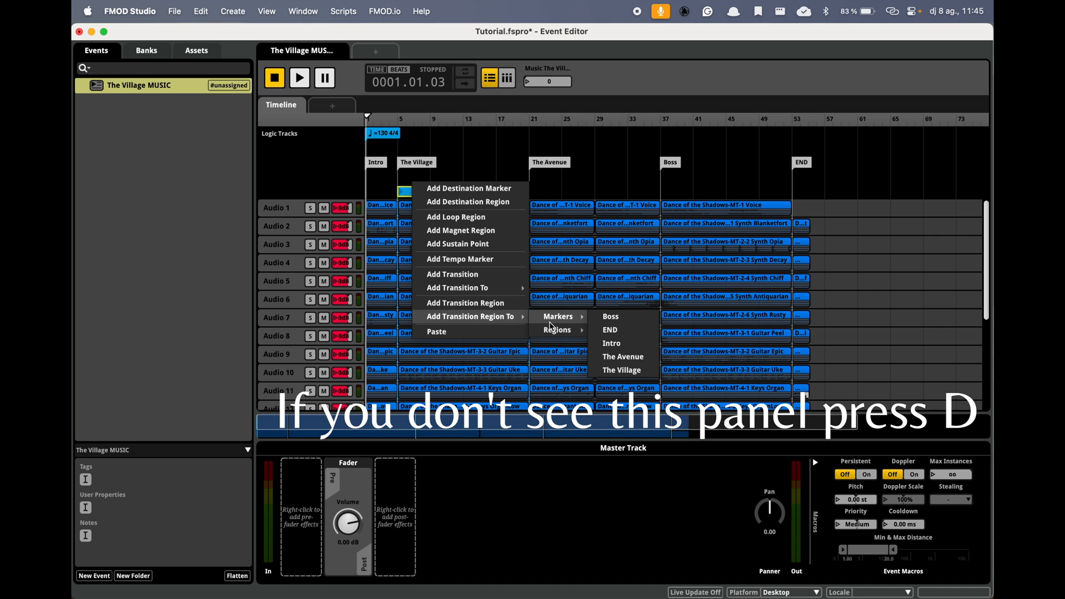
pyautogui.click(606, 357)
pyautogui.moveTo(429, 181); pyautogui.dragTo(526, 217)
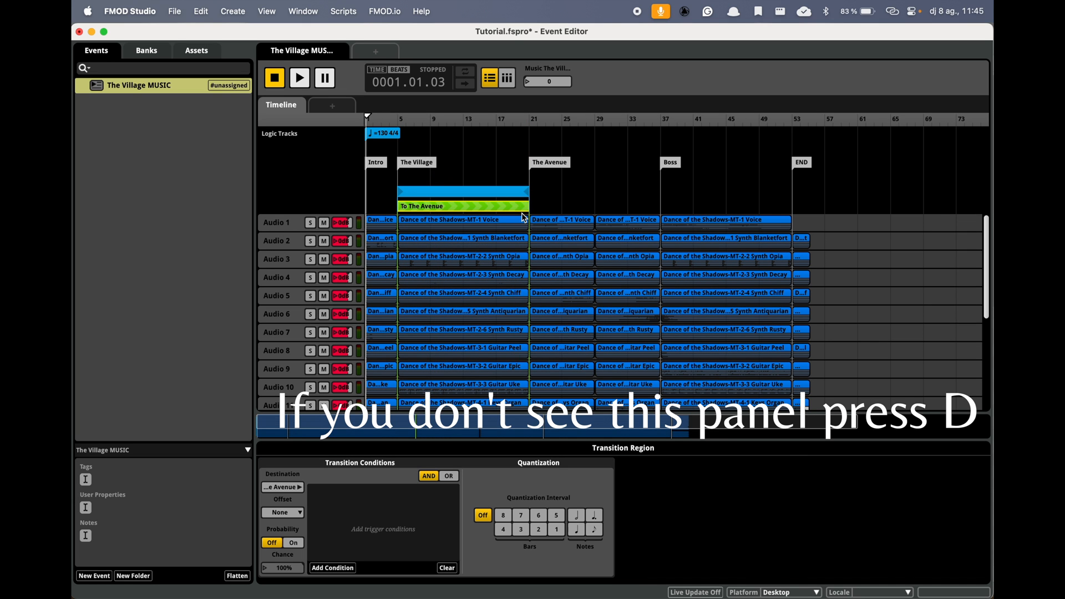
# Give the transition region to The Avenue a Music The Village condition of 1 to 1 and a quantization of 1 bar
pyautogui.click(333, 569)
pyautogui.moveTo(357, 540)
pyautogui.click(476, 540)
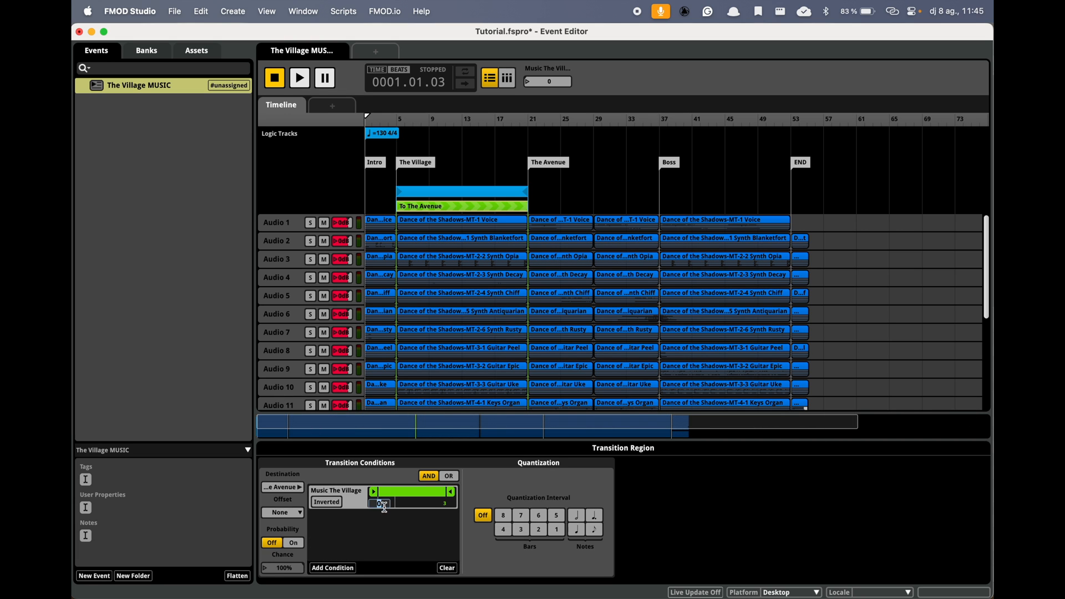
pyautogui.moveTo(384, 508); pyautogui.dragTo(448, 509)
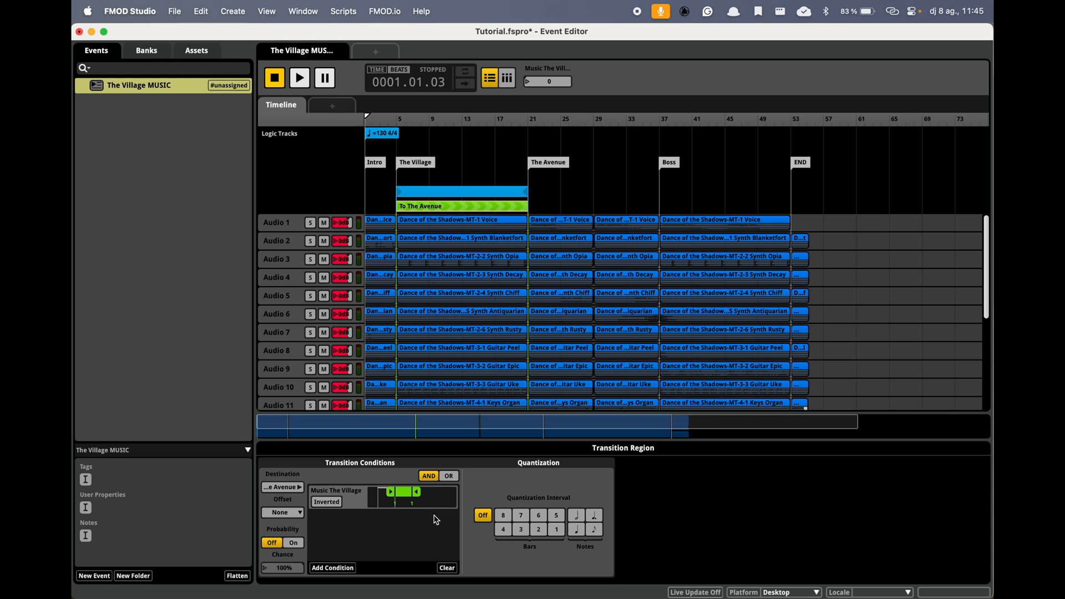
# Add a loop region at The Avenue from bar 21 to 29, conditioned on Music The Village from 1 to 1
pyautogui.rightClick(537, 197)
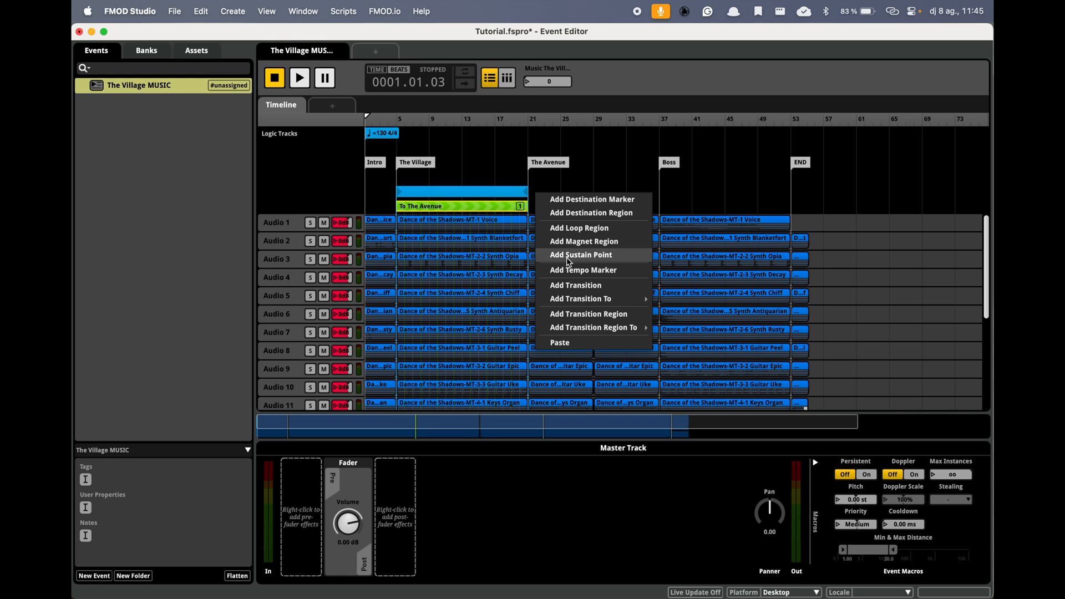
pyautogui.click(582, 228)
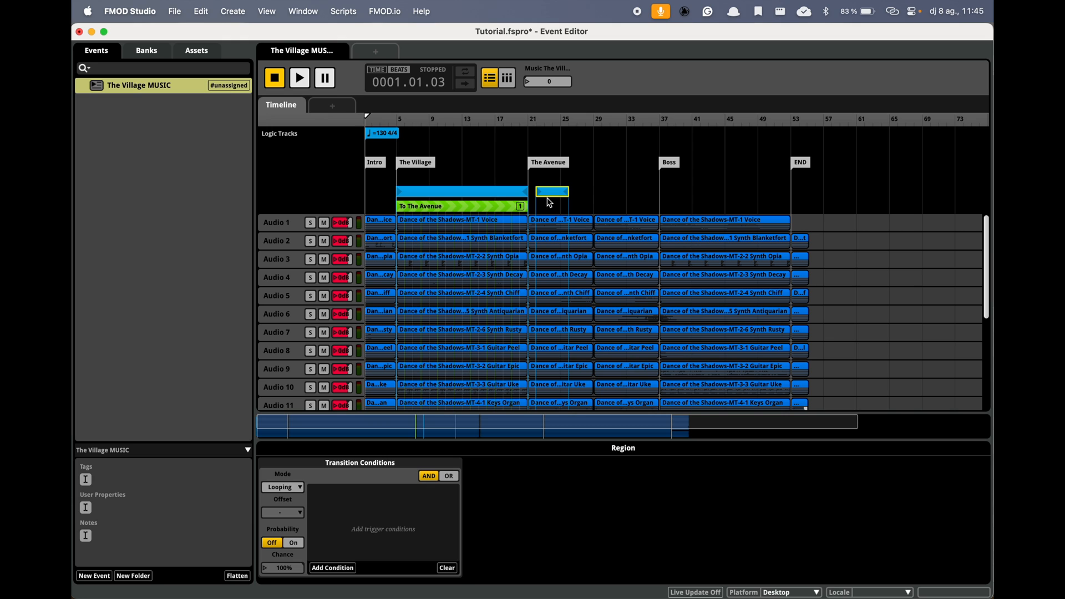
pyautogui.moveTo(549, 196); pyautogui.dragTo(543, 198)
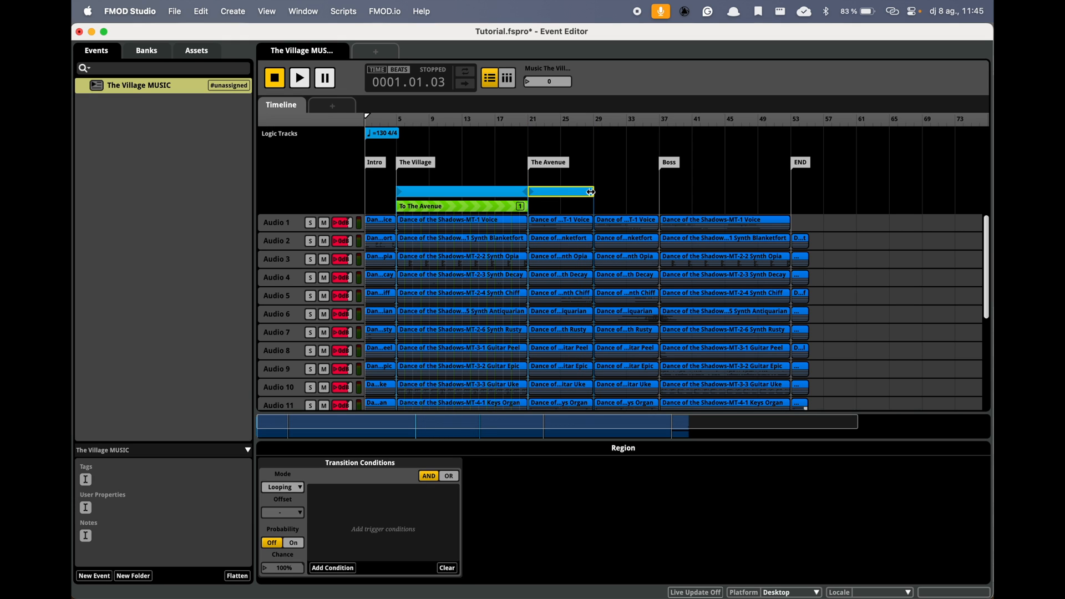
pyautogui.click(331, 569)
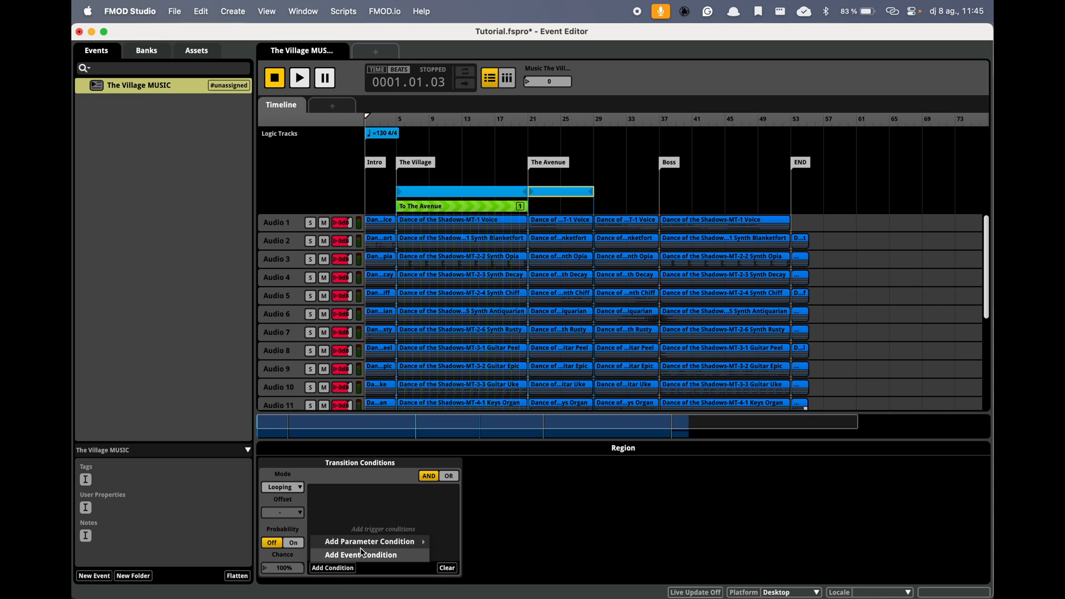
pyautogui.moveTo(369, 542)
pyautogui.click(472, 541)
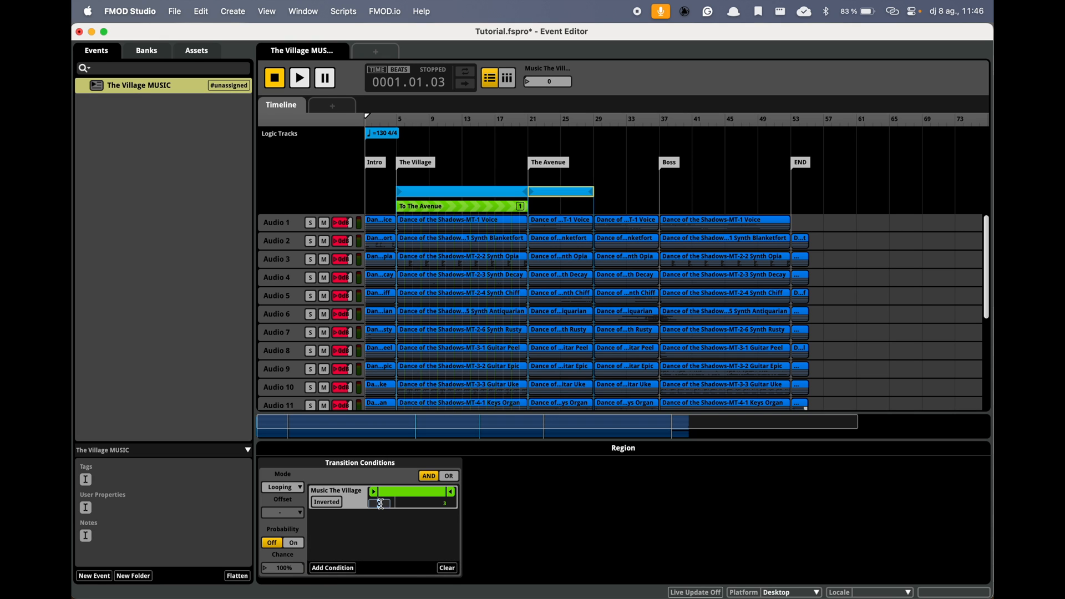
pyautogui.click(447, 504)
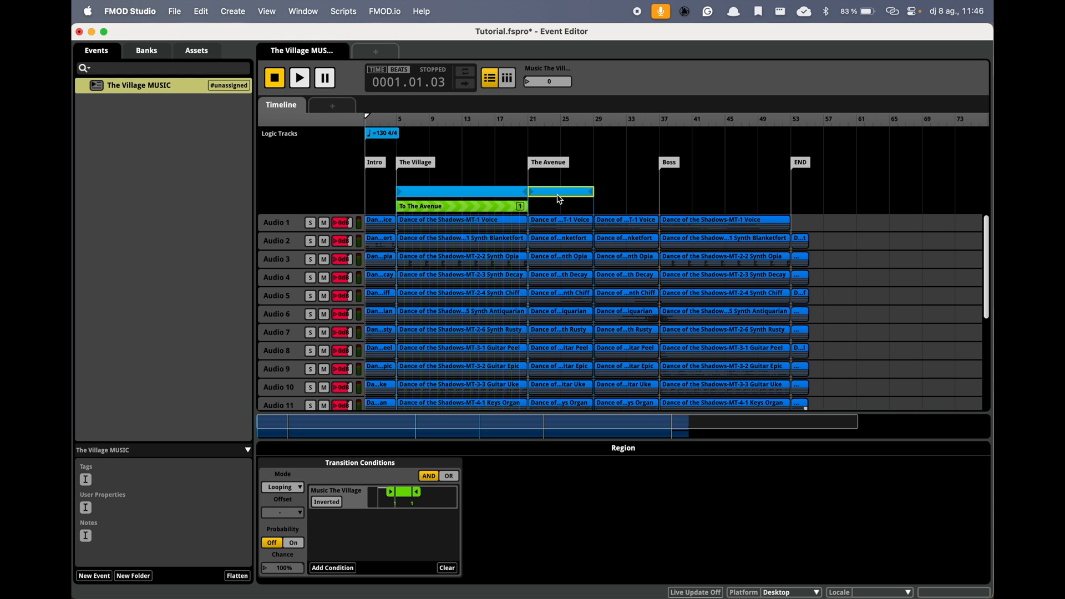
# Add a loop region over the Boss section from bar 37 to 53, conditioned on Music The Village from 2 to 2
pyautogui.hscroll(5, 560, 200)
pyautogui.click(578, 123)
pyautogui.rightClick(582, 194)
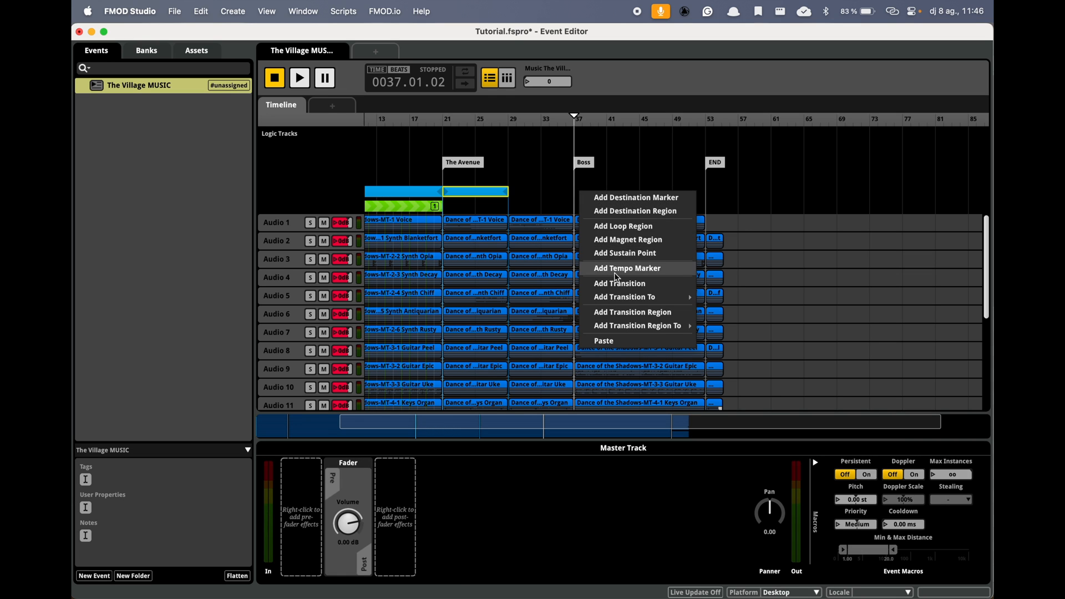
pyautogui.click(623, 227)
pyautogui.moveTo(607, 192); pyautogui.dragTo(697, 195)
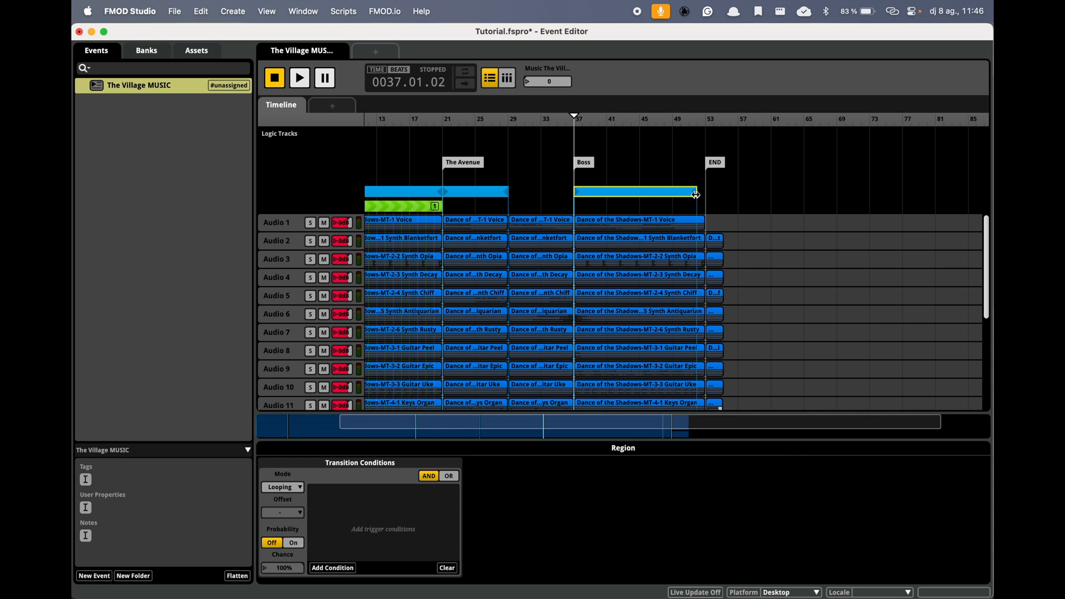
pyautogui.click(331, 569)
pyautogui.moveTo(368, 542)
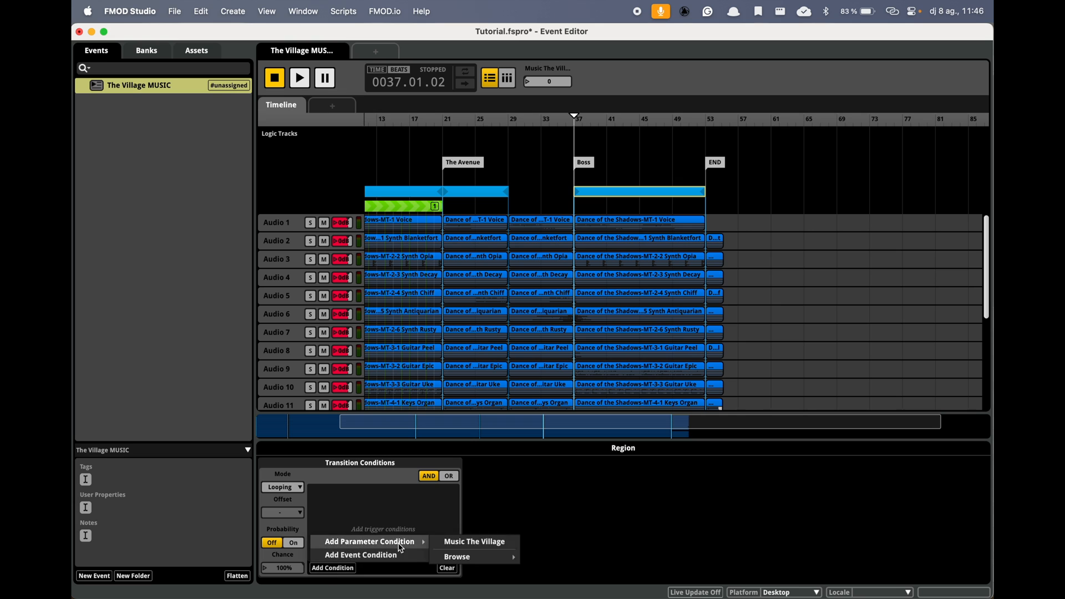
pyautogui.click(444, 542)
pyautogui.click(446, 508)
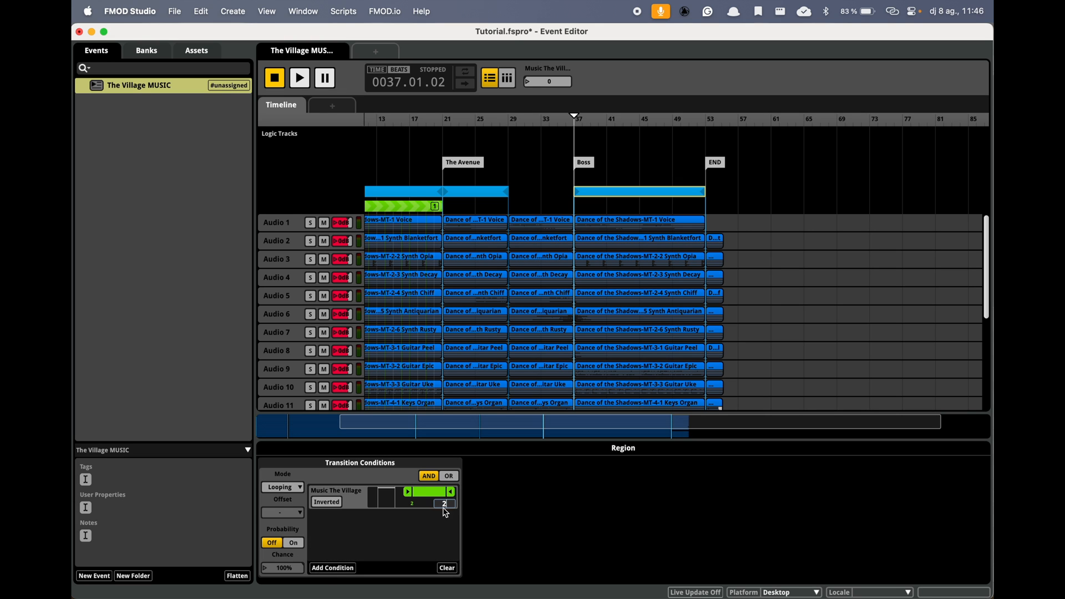
# Add a transition region to the END marker, spanning the Boss section from bar 37 to 53
pyautogui.rightClick(581, 215)
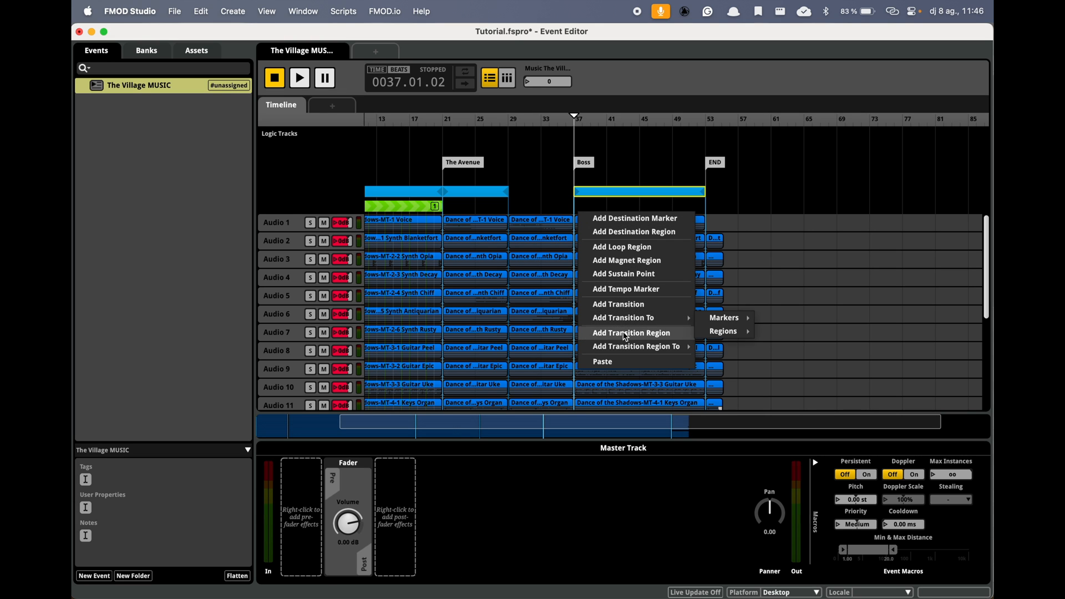
pyautogui.moveTo(631, 347)
pyautogui.moveTo(723, 348)
pyautogui.click(778, 361)
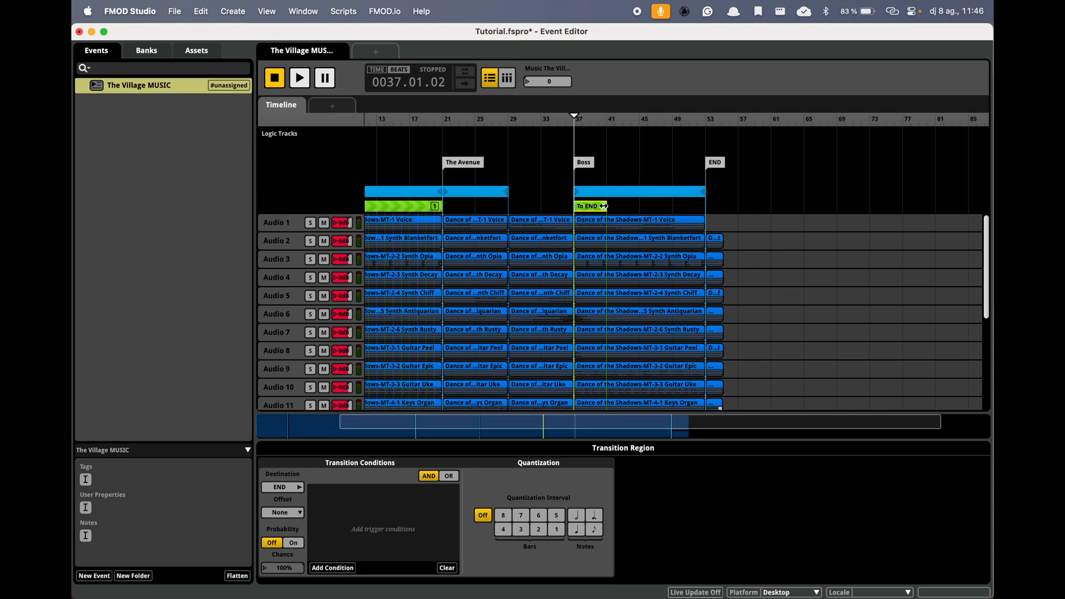
pyautogui.moveTo(605, 207); pyautogui.dragTo(710, 210)
# Give the transition region to END a Music The Village condition of 3 to 3 and a 1/2-note quantization
pyautogui.click(334, 568)
pyautogui.moveTo(411, 540)
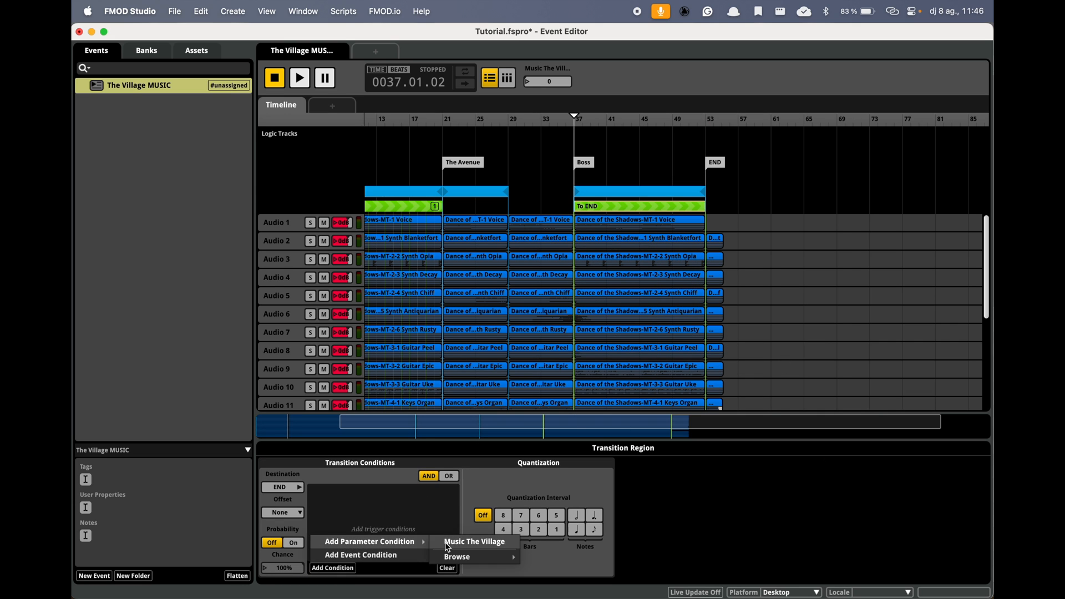
pyautogui.click(451, 543)
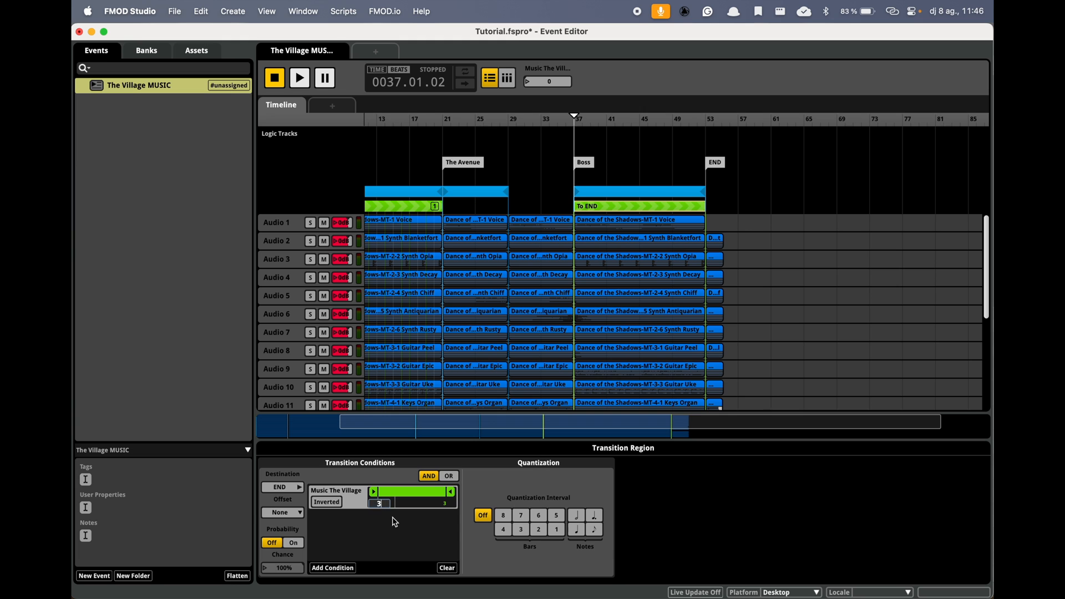
pyautogui.moveTo(395, 522); pyautogui.dragTo(444, 531)
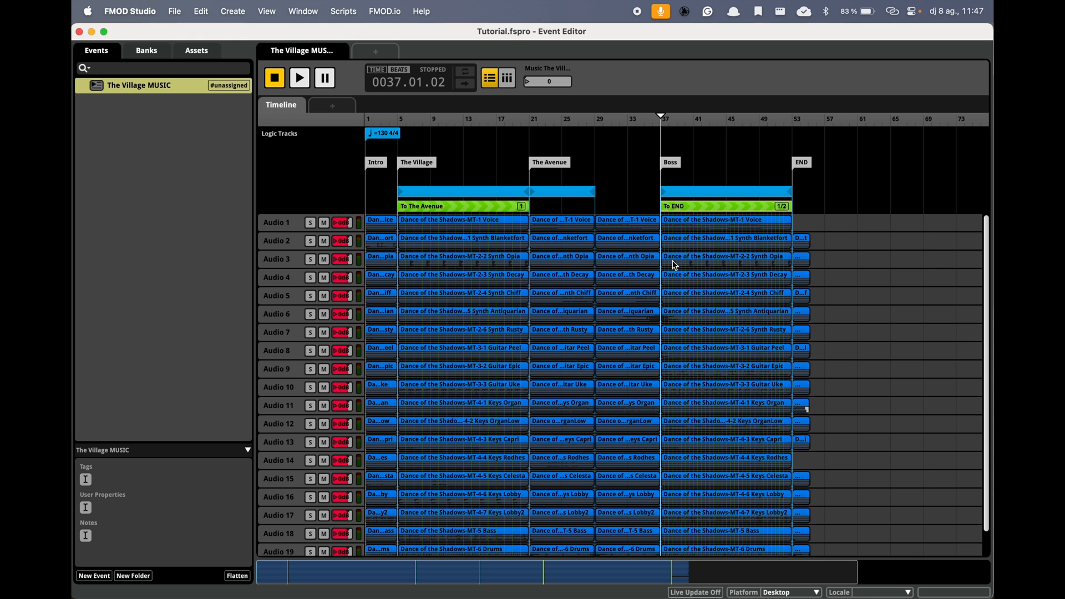
# Play the event from The Village at bar 5 and briefly solo the Audio 10 guitar track to audition it
pyautogui.click(399, 121)
pyautogui.press('space')
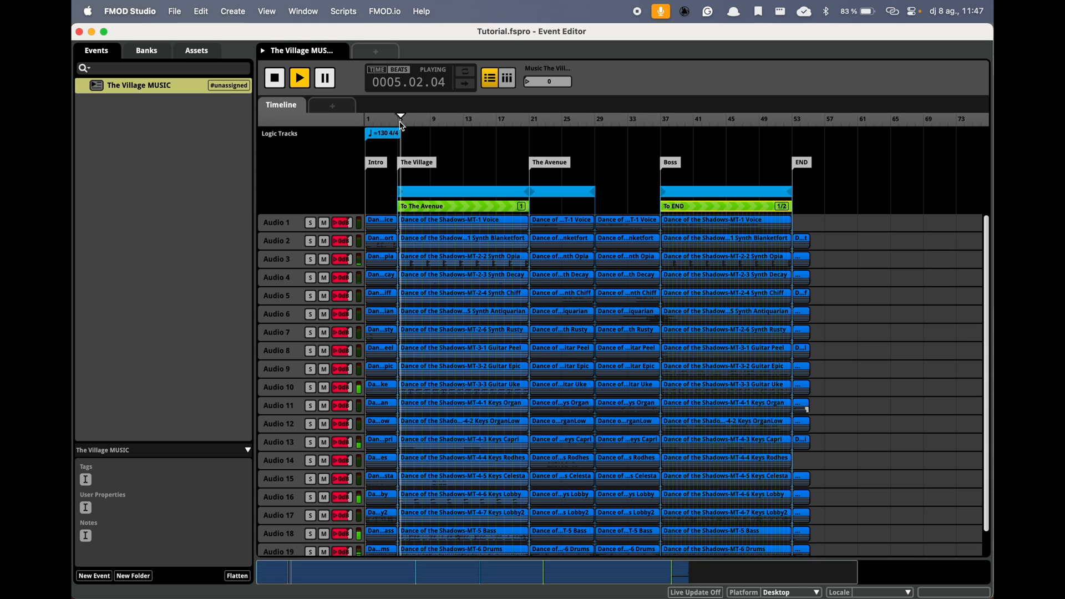
pyautogui.scroll(-1, 423, 323)
pyautogui.scroll(-1, 423, 322)
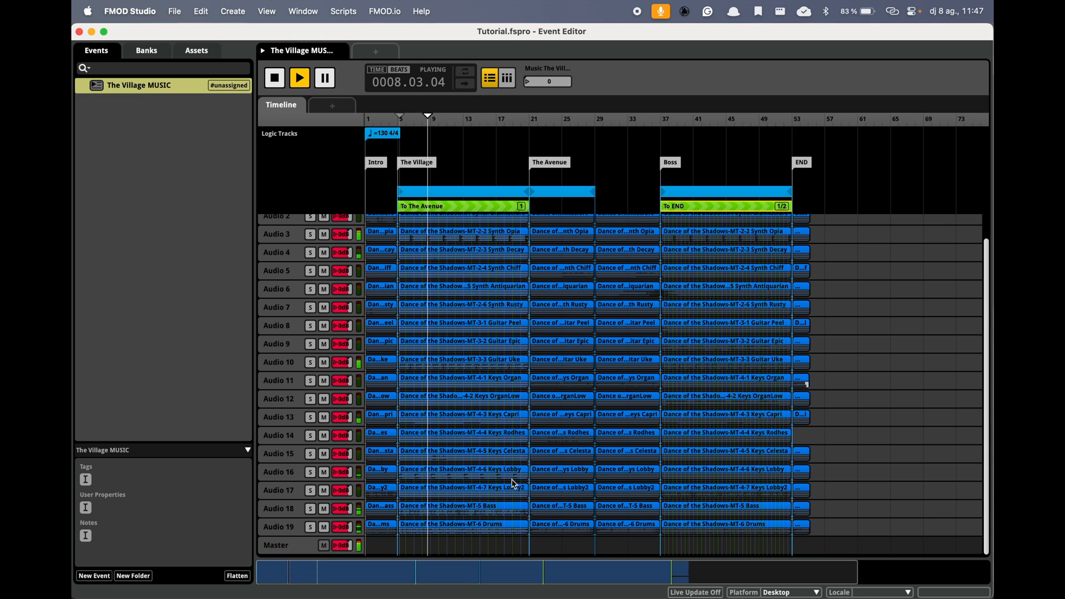
pyautogui.click(312, 364)
pyautogui.click(313, 364)
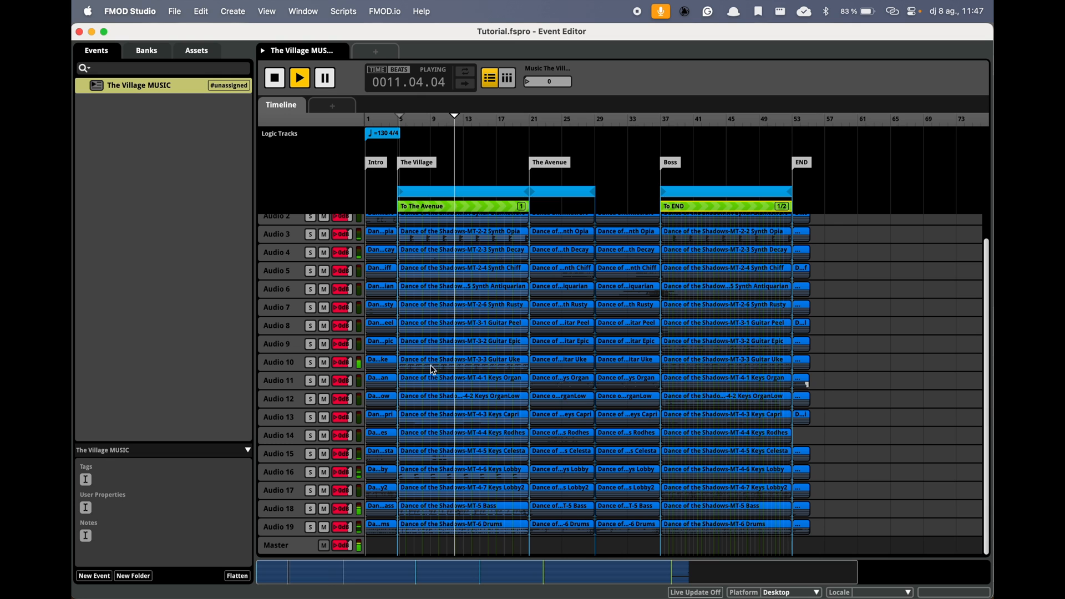
# Stop playback and enable a 20% trigger probability on the Guitar Uke instrument in The Village section of Audio 10
pyautogui.click(413, 366)
pyautogui.press('space')
pyautogui.doubleClick(415, 365)
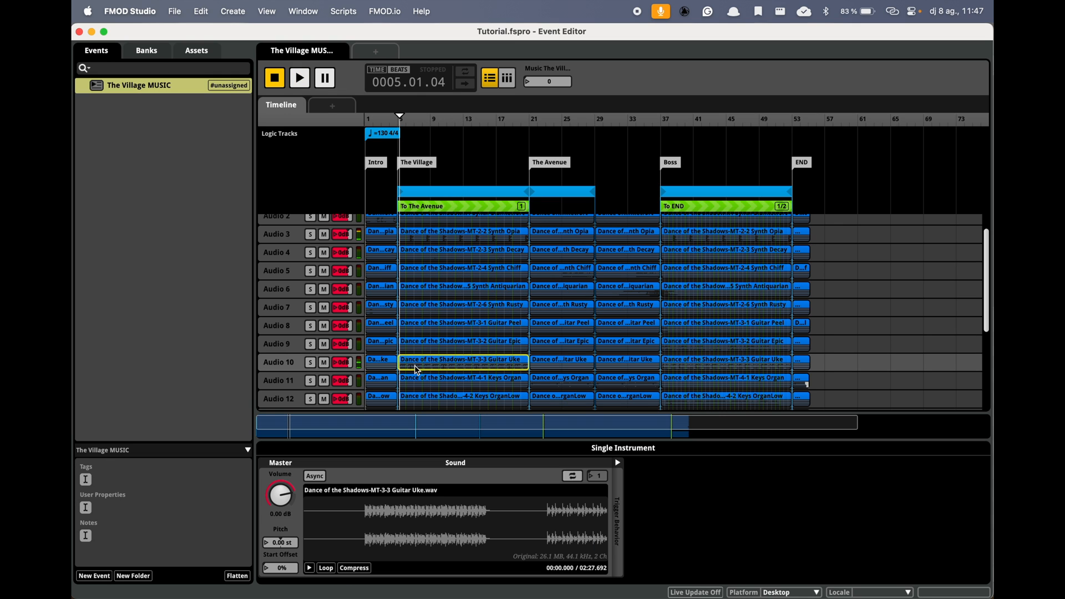
pyautogui.click(618, 464)
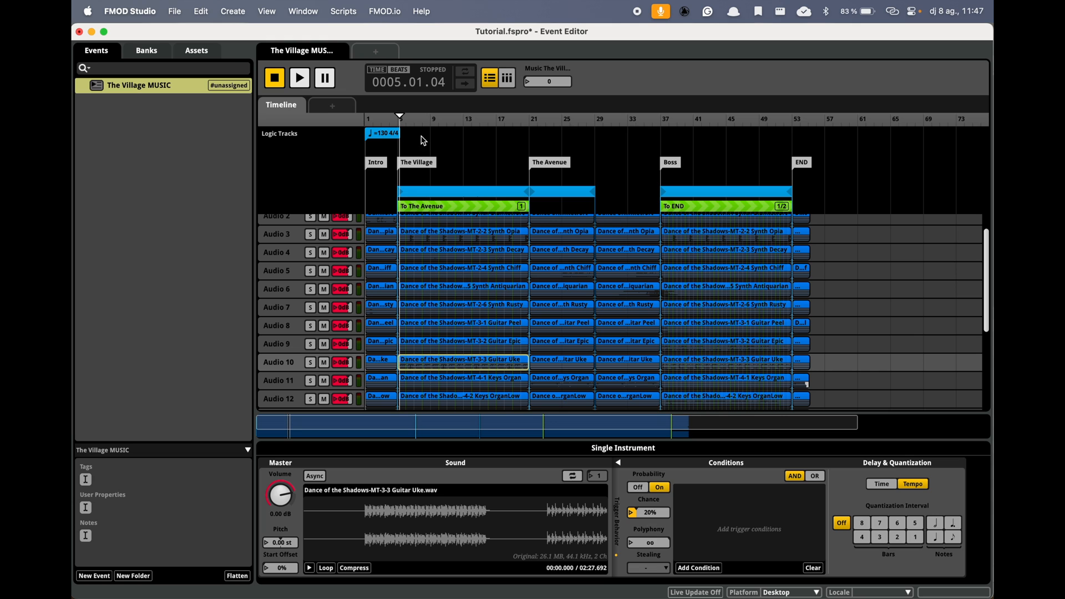
# Play The Village section repeatedly from bar 5 to check how often the Guitar Uke instrument triggers, and stop playback
pyautogui.press('space')
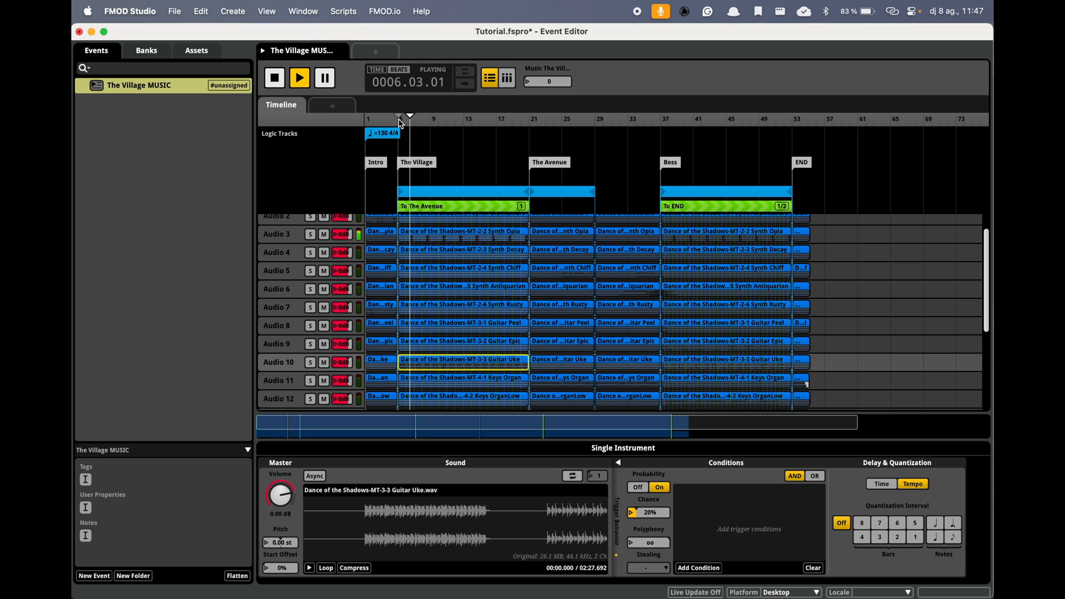
pyautogui.press('space')
pyautogui.press('space')
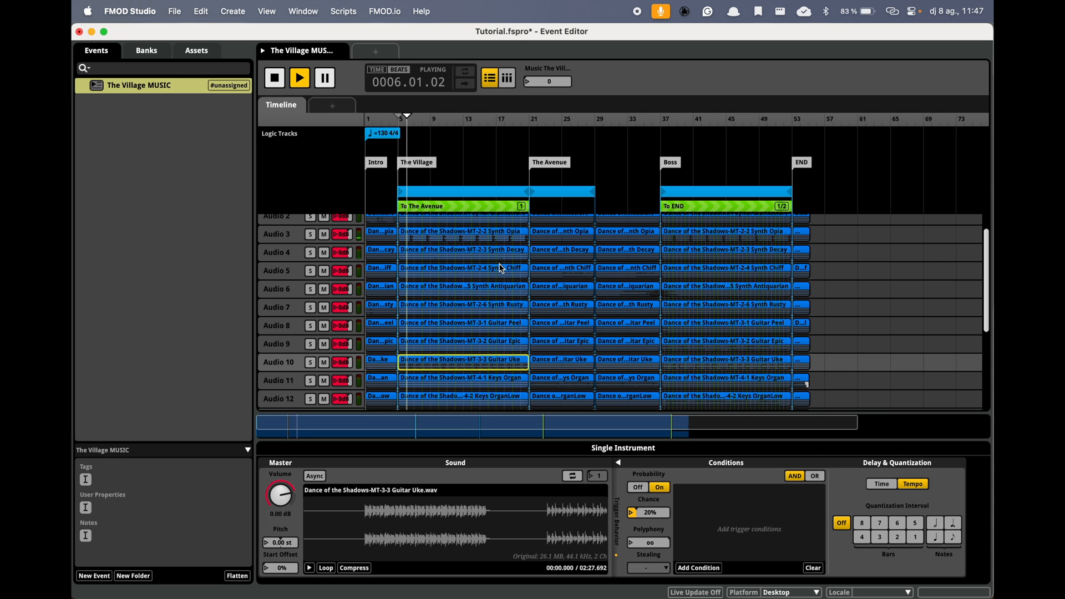
pyautogui.press('space')
pyautogui.press('space')
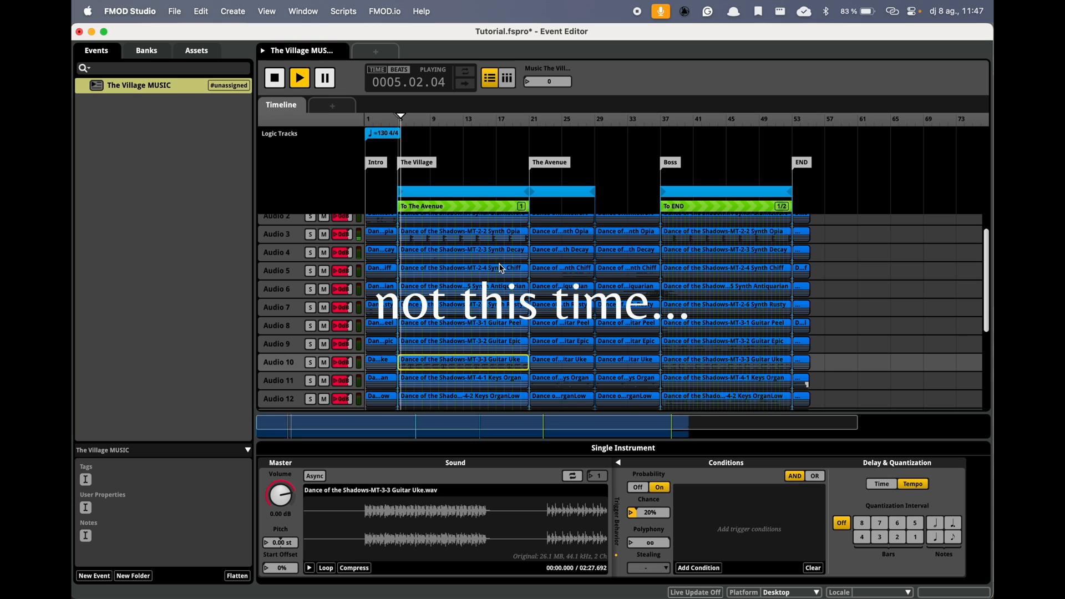
pyautogui.press('space')
pyautogui.press('space')
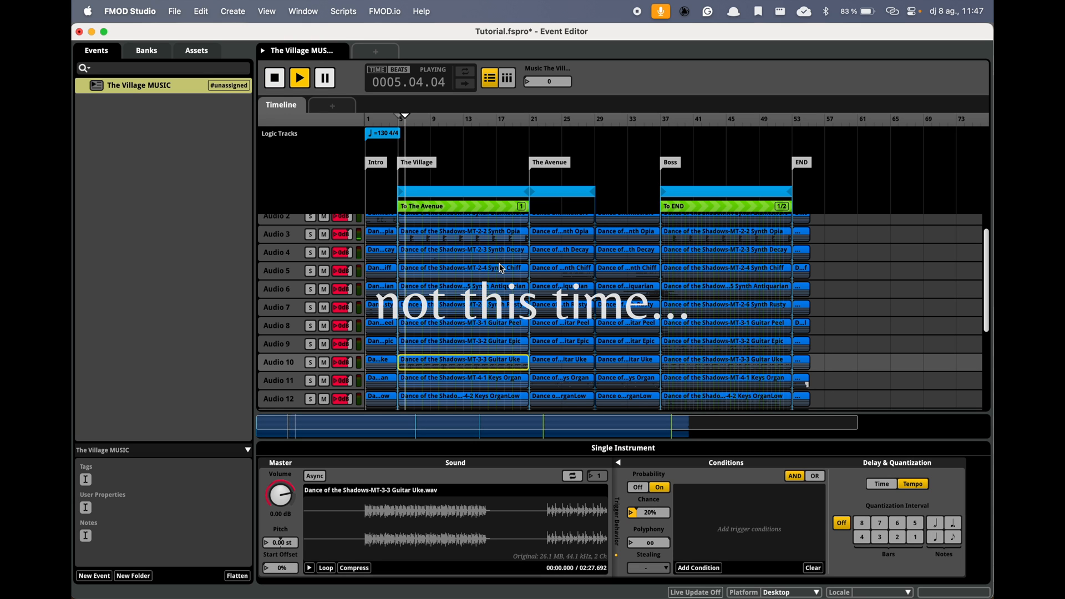
pyautogui.press('space')
pyautogui.press('space')
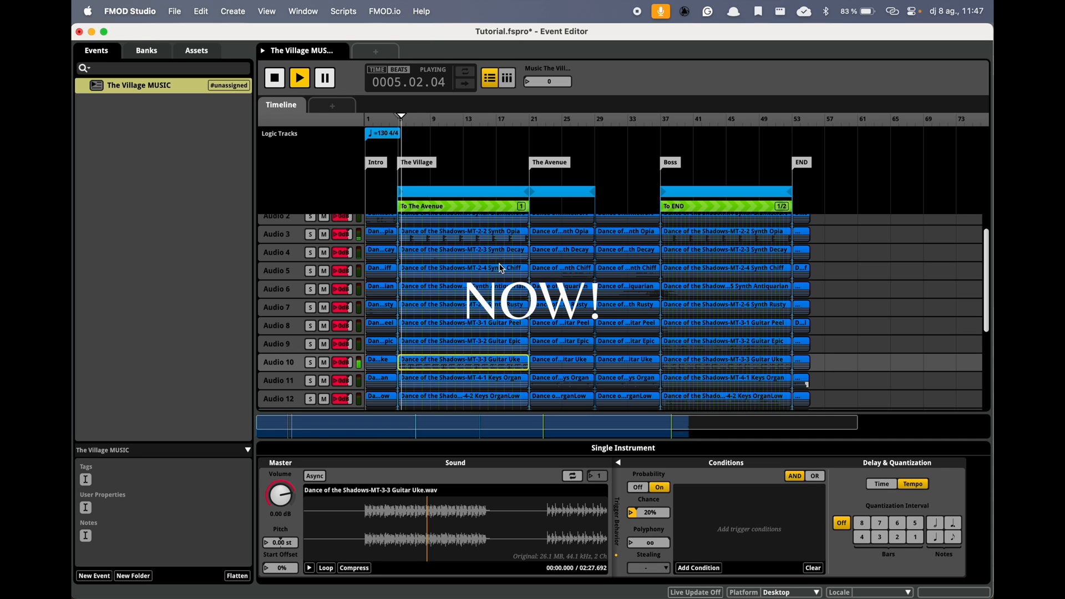
pyautogui.press('space')
pyautogui.press('space')
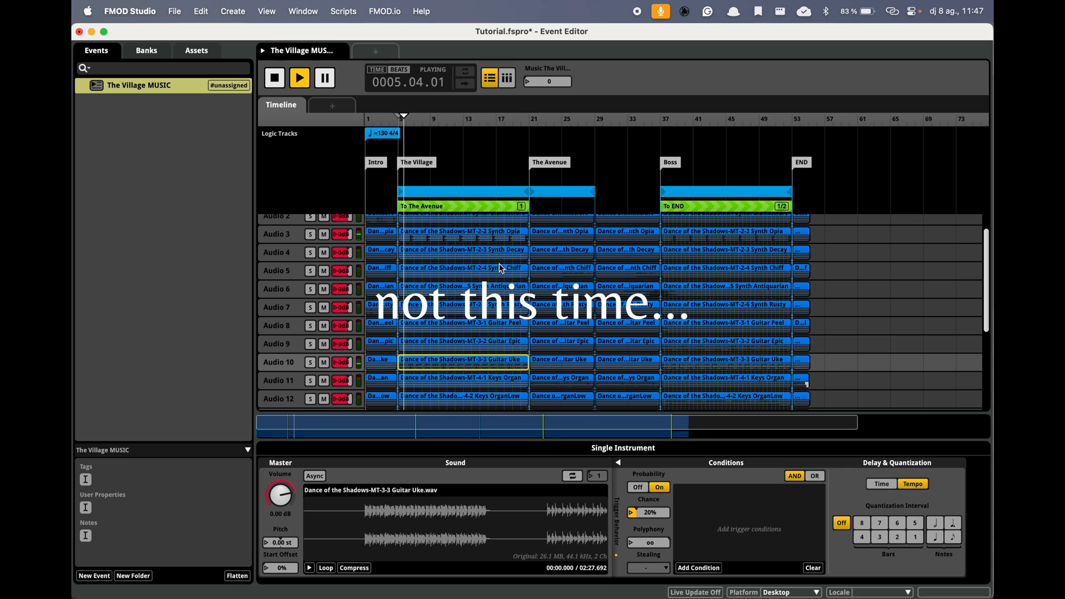
pyautogui.press('space')
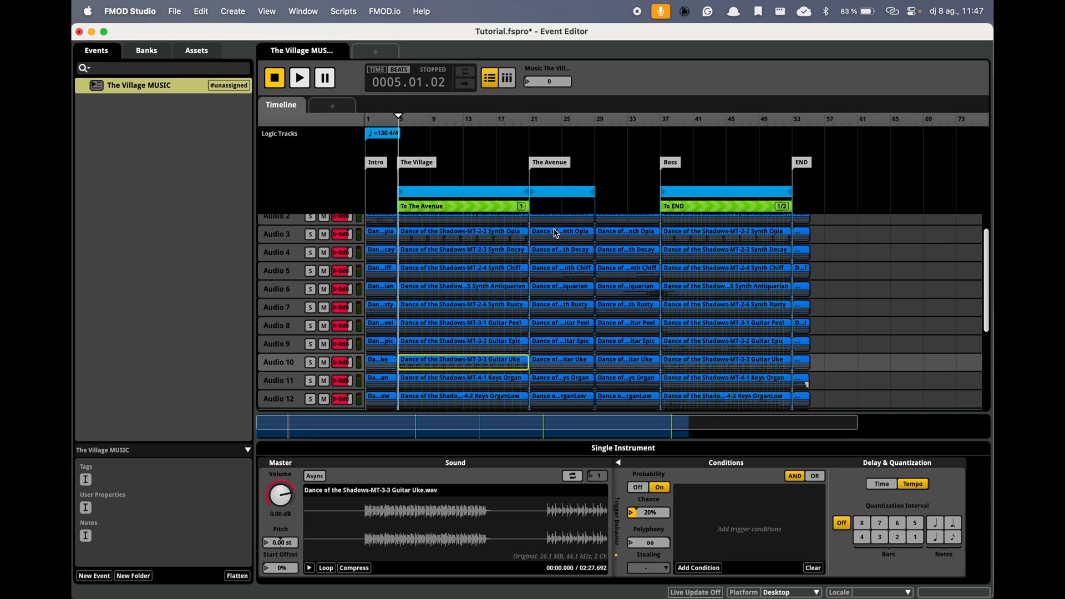
# Turn on trigger probability for the first Voice instrument on Audio 1 in The Avenue section
pyautogui.scroll(2, 557, 233)
pyautogui.click(563, 222)
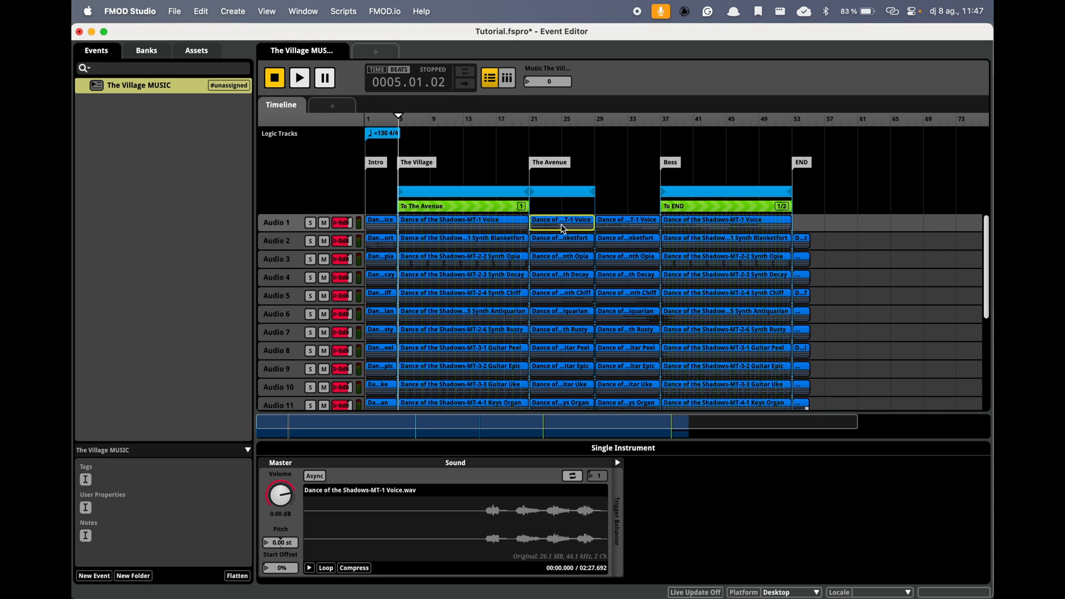
pyautogui.click(618, 463)
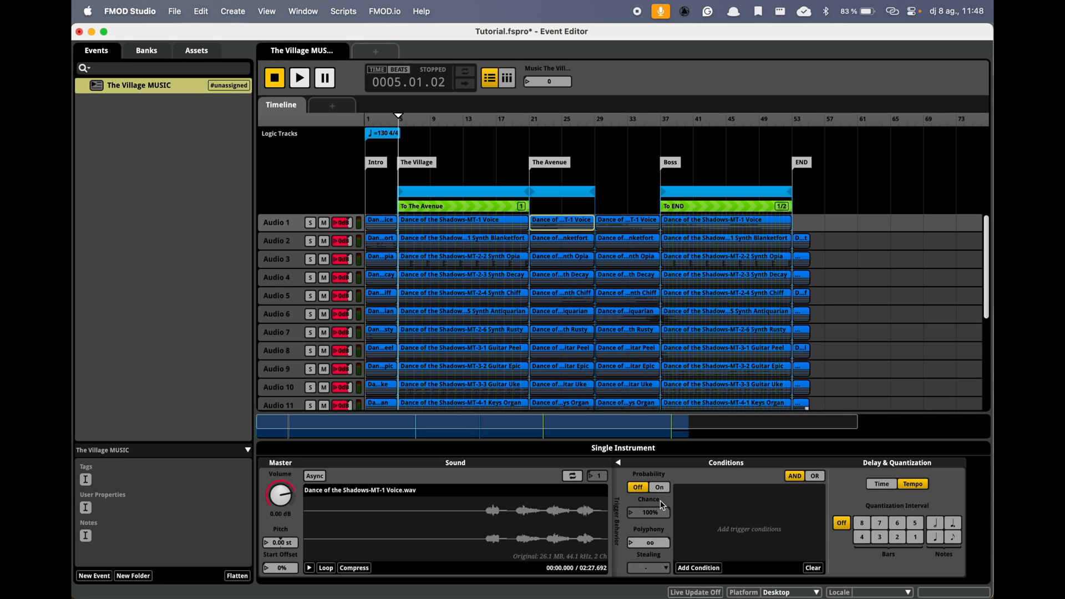
pyautogui.click(660, 488)
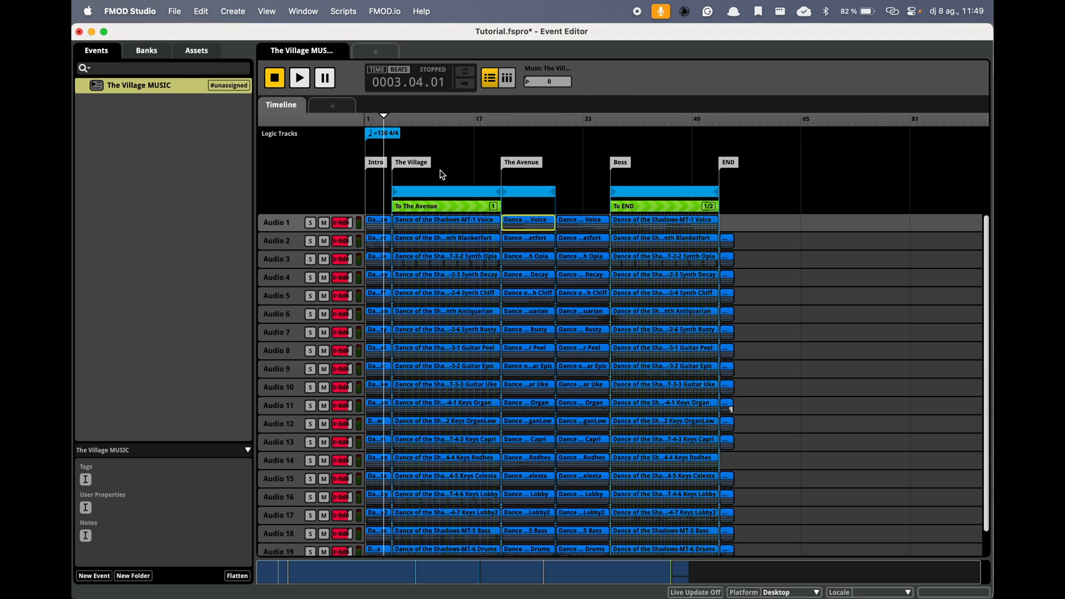
# Play the event from bar 1 and set Music The Village to 1 to test the transition to The Avenue
pyautogui.click(368, 120)
pyautogui.press('space')
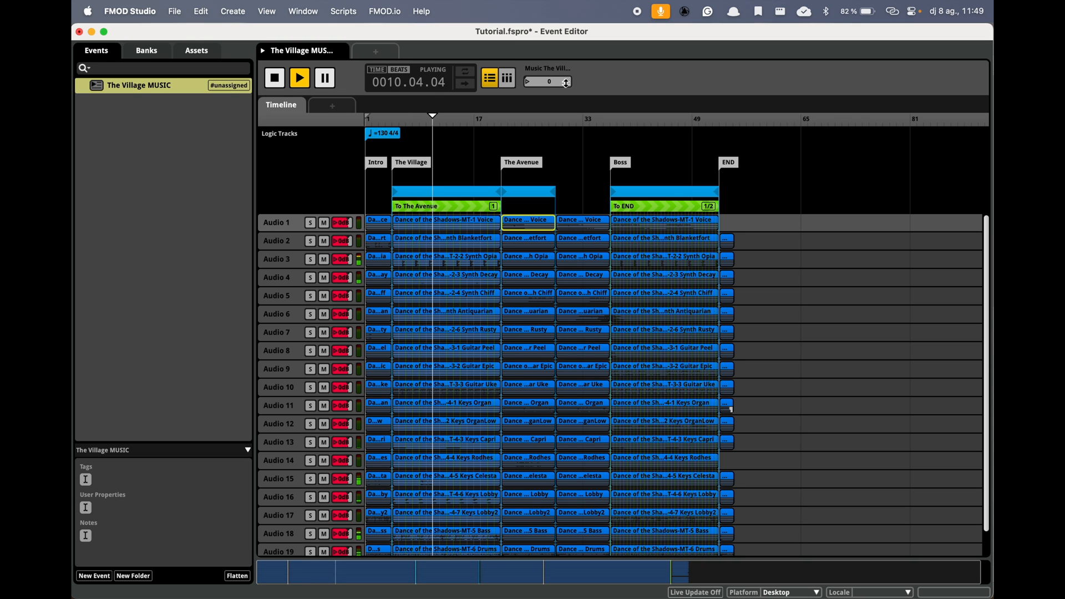
pyautogui.doubleClick(532, 82)
pyautogui.write('1')
pyautogui.press('Return')
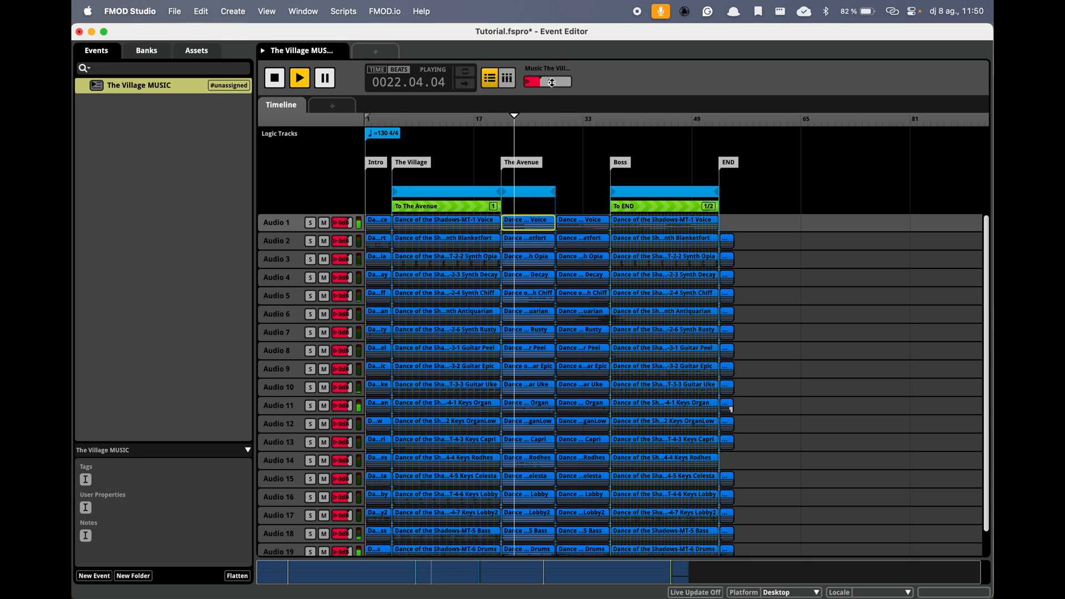
# During playback, raise Music The Village to 2 to test reaching the Boss section, and to 3 to trigger the END transition
pyautogui.moveTo(551, 82); pyautogui.dragTo(570, 114)
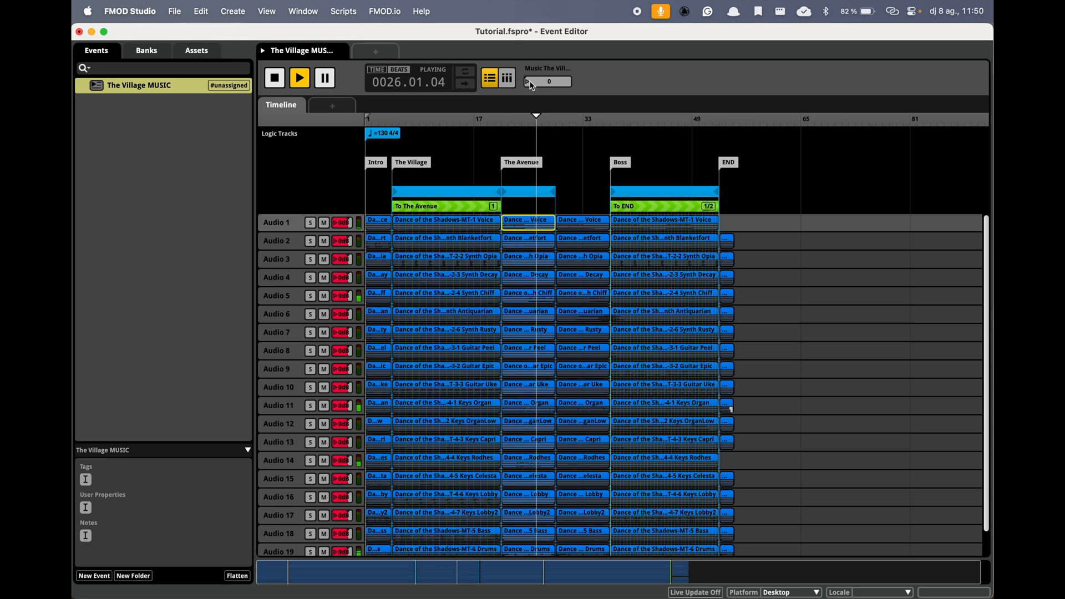
pyautogui.press('Return')
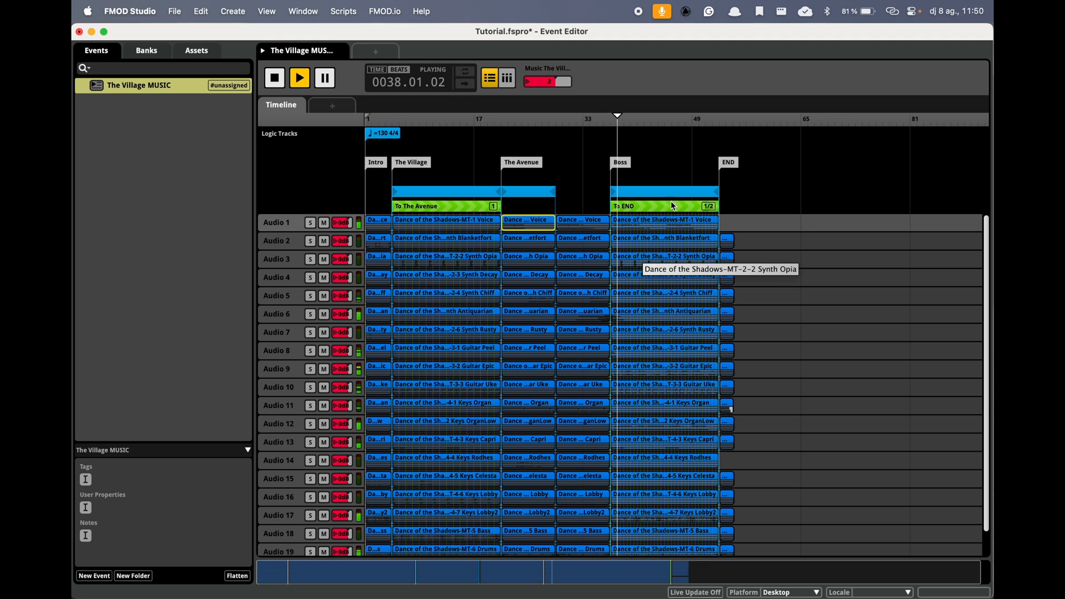
pyautogui.moveTo(547, 84); pyautogui.dragTo(549, 81)
pyautogui.doubleClick(537, 82)
pyautogui.write('3')
pyautogui.press('Return')
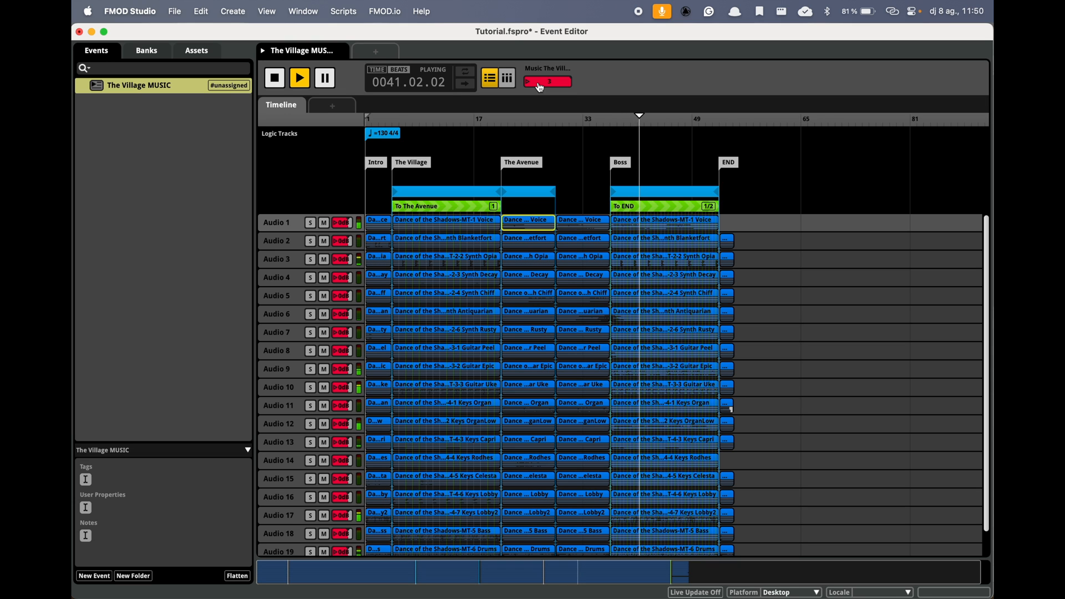